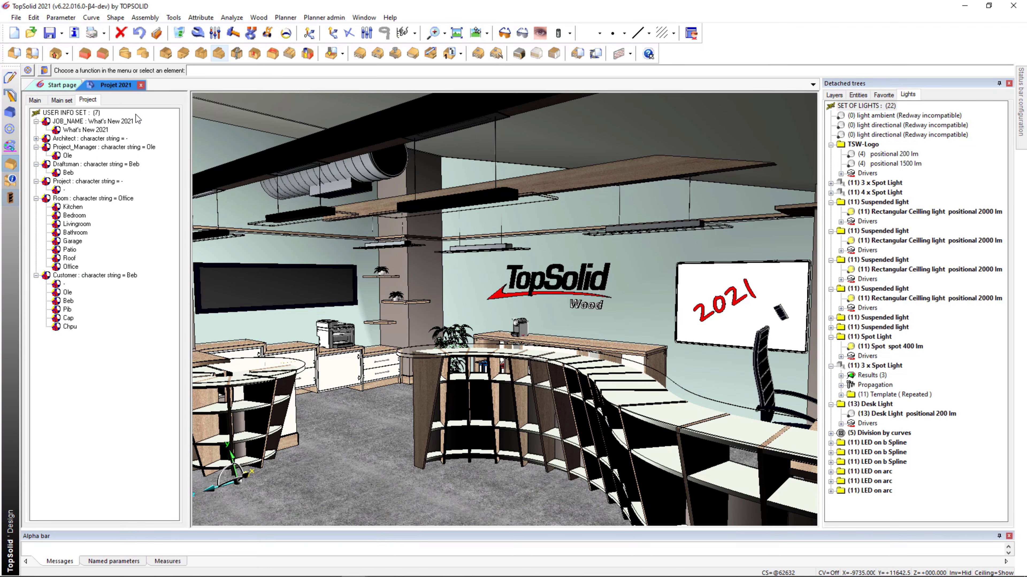
Step: Bring up the context commands for USER INFO SET and then for the Lights tree
{"action": "right_click", "coordinate": [137, 118]}
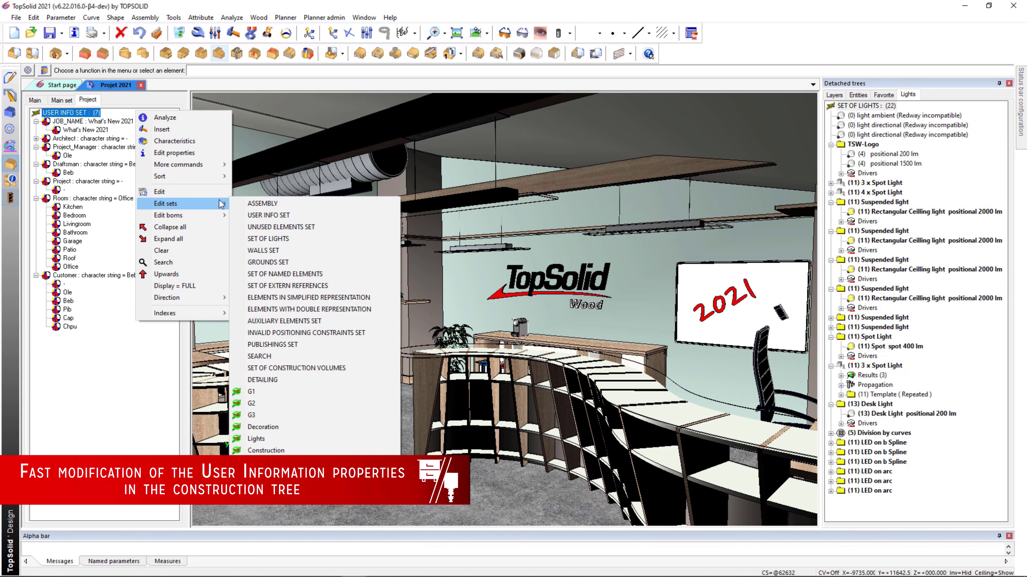
{"action": "mouse_move", "coordinate": [166, 204]}
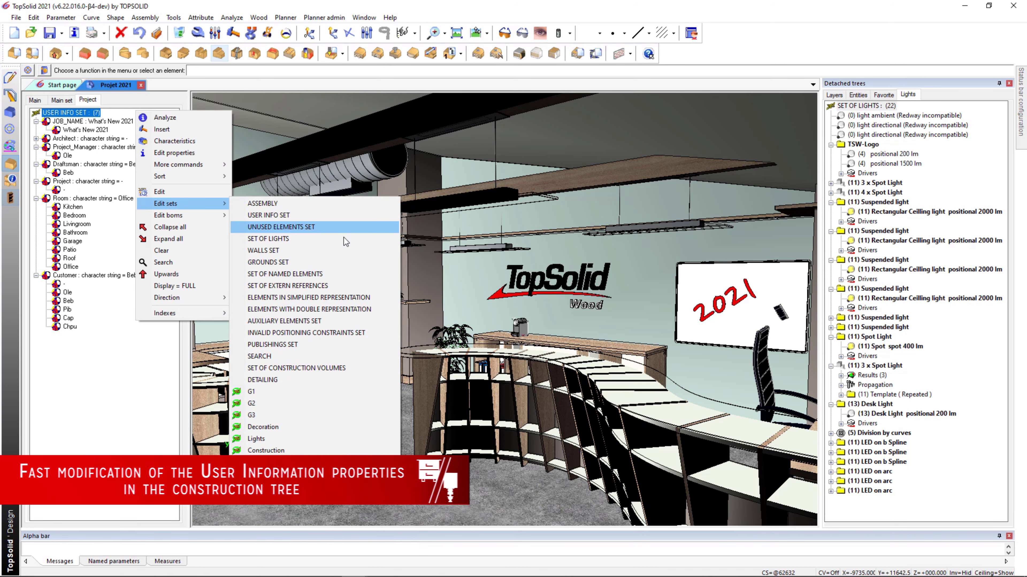
{"action": "right_click", "coordinate": [942, 201]}
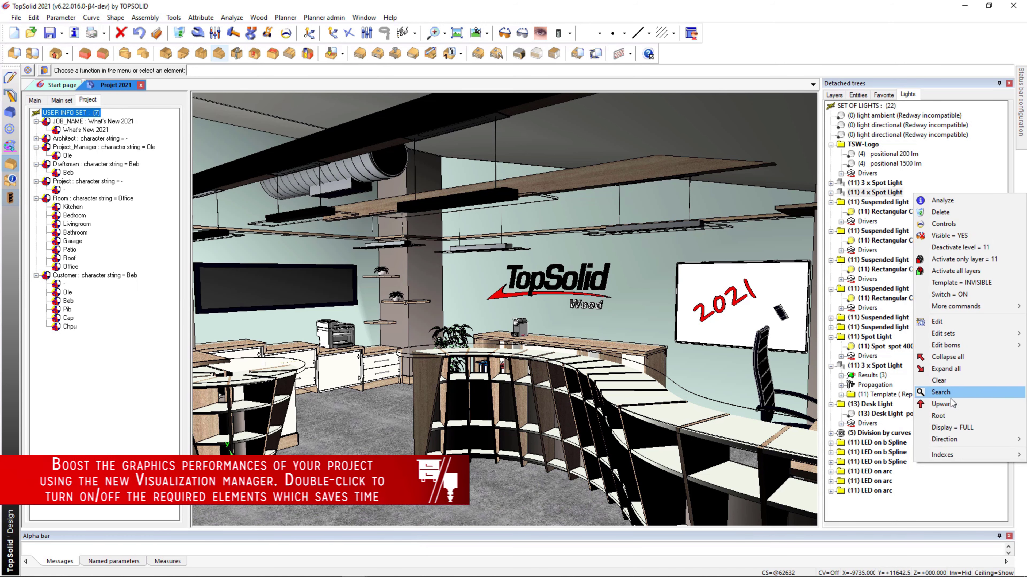
Step: Append a visualization manager and toggle Lights and components off and back on
{"action": "mouse_move", "coordinate": [942, 455]}
{"action": "left_click", "coordinate": [879, 467]}
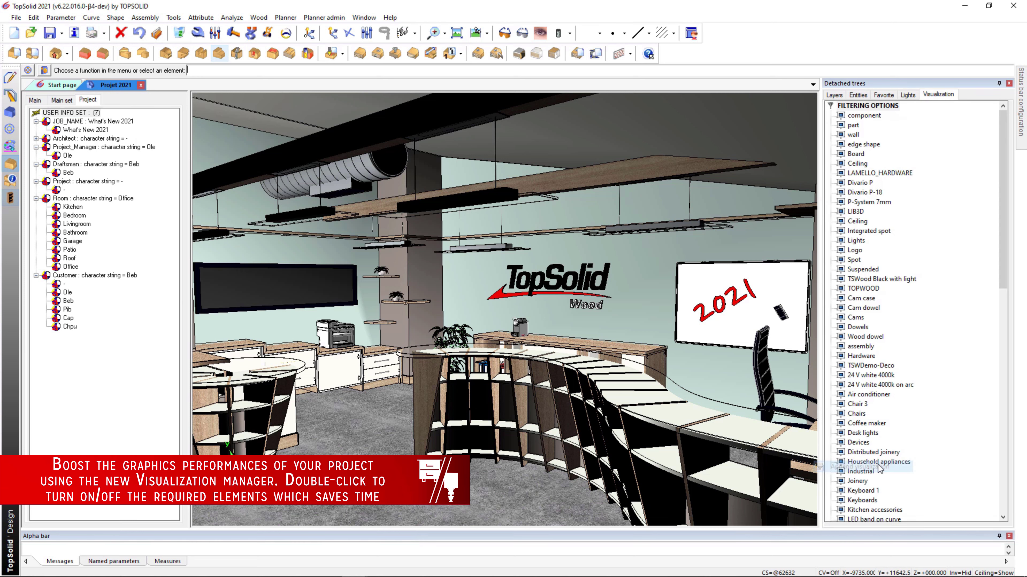
{"action": "left_click", "coordinate": [873, 246]}
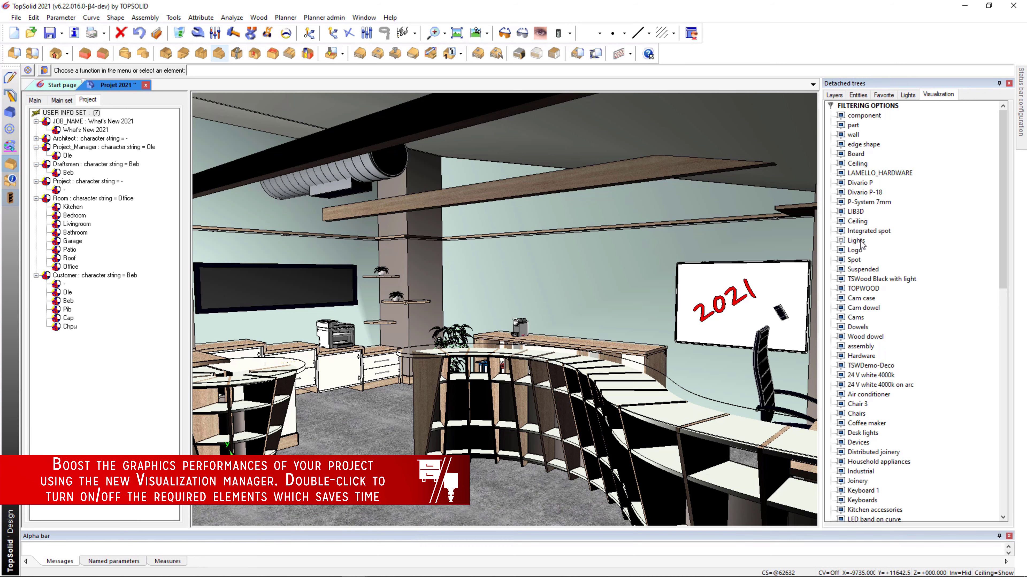
{"action": "double_click", "coordinate": [860, 242]}
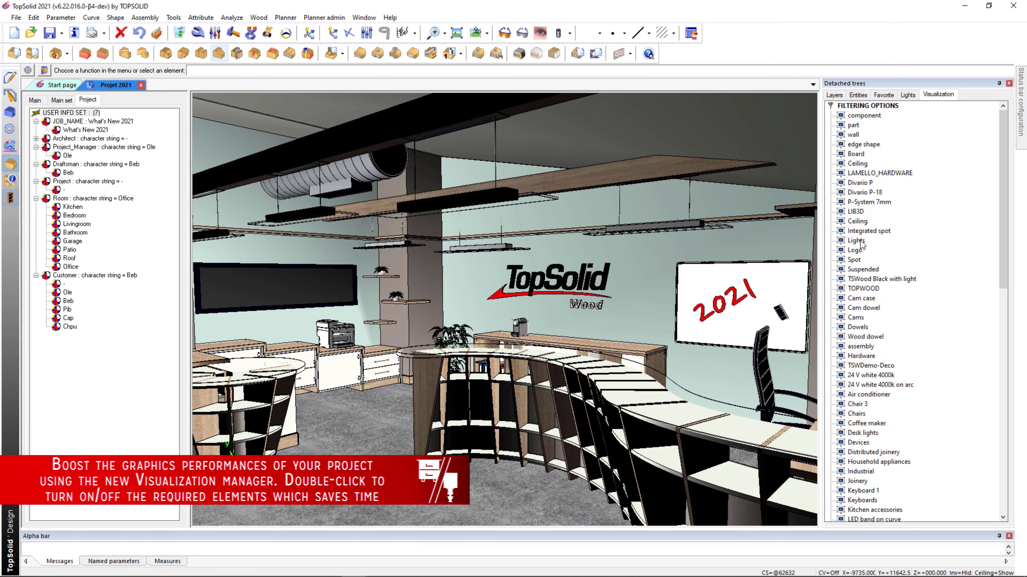
{"action": "double_click", "coordinate": [853, 117]}
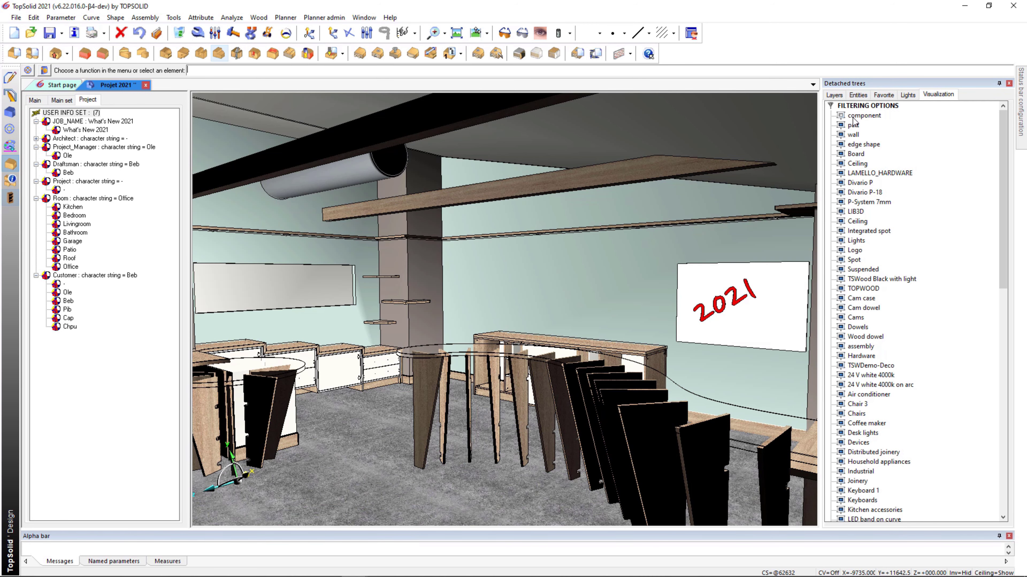
{"action": "double_click", "coordinate": [853, 117]}
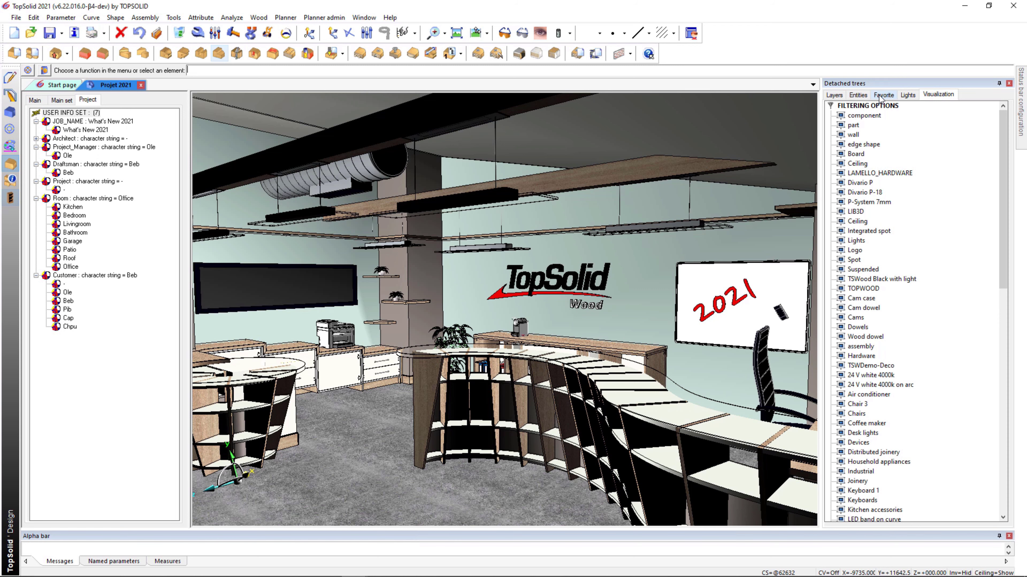
Step: Expand the Construction Volumes, Wood Modules Box, Doors and Dividers favorite groups
{"action": "left_click", "coordinate": [883, 95]}
{"action": "left_click", "coordinate": [833, 118]}
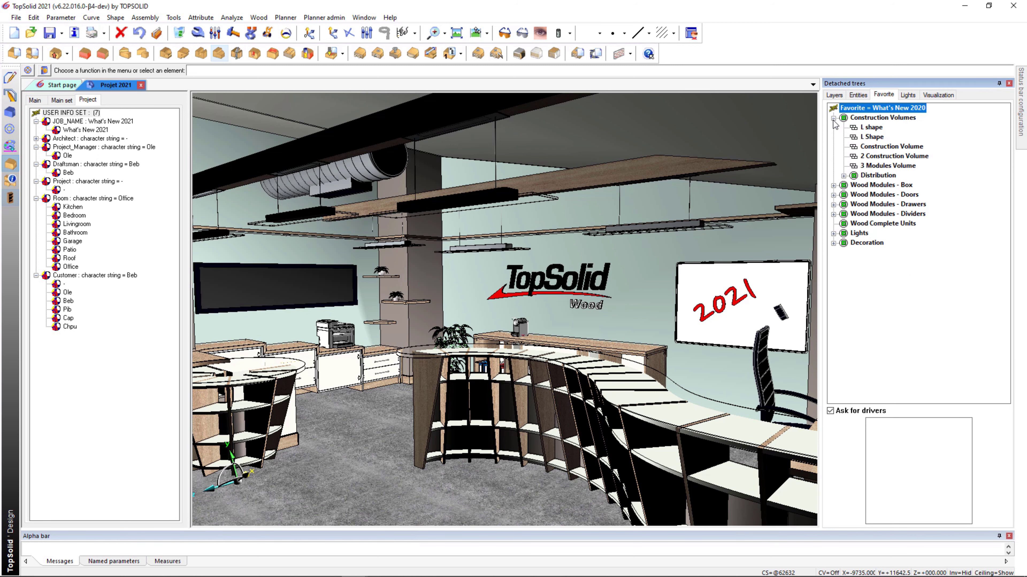
{"action": "left_click", "coordinate": [833, 185]}
{"action": "left_click", "coordinate": [833, 262]}
{"action": "left_click", "coordinate": [833, 339]}
Step: Browse the libraries holding the Overlay left door and Removable glasse shelf modules
{"action": "left_click", "coordinate": [881, 310]}
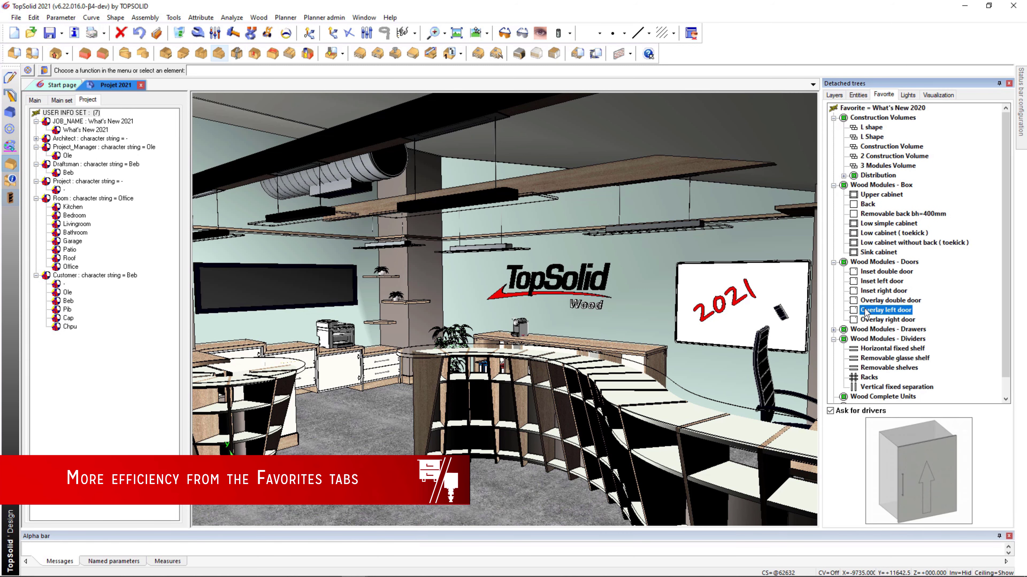
{"action": "right_click", "coordinate": [865, 313]}
{"action": "left_click", "coordinate": [891, 312]}
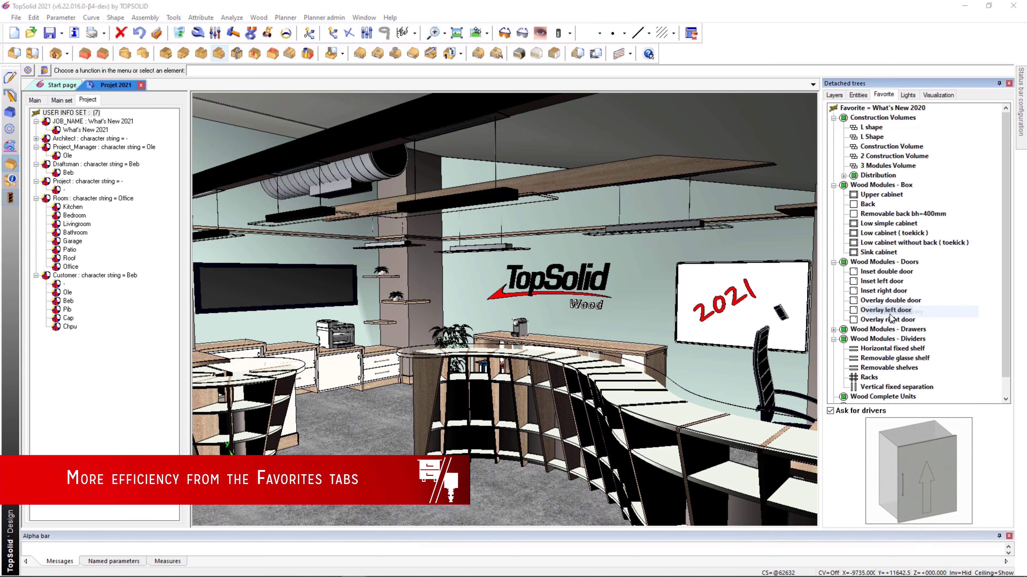
{"action": "key", "text": "Escape"}
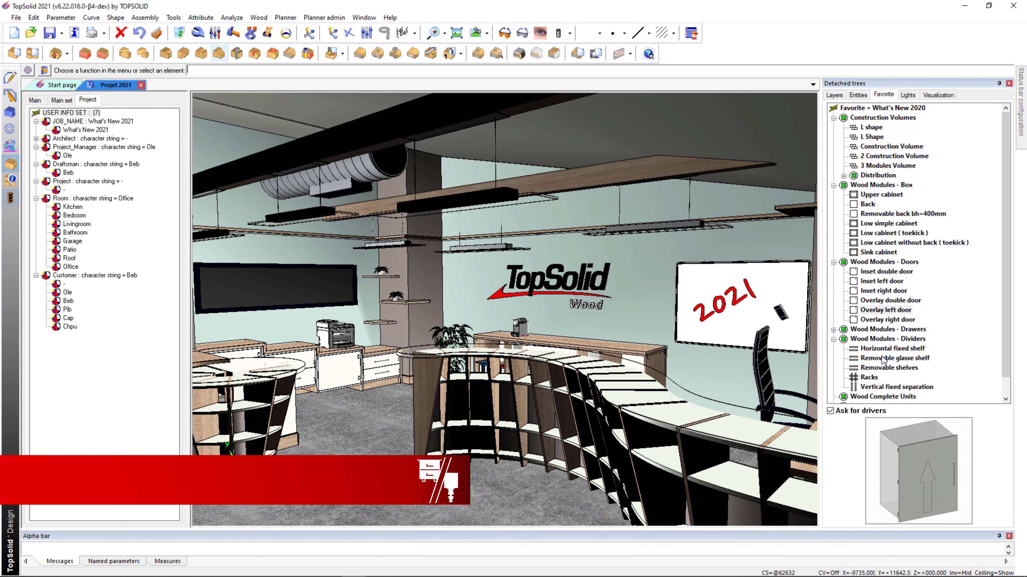
{"action": "left_click", "coordinate": [878, 358]}
{"action": "right_click", "coordinate": [882, 359]}
{"action": "left_click", "coordinate": [896, 361]}
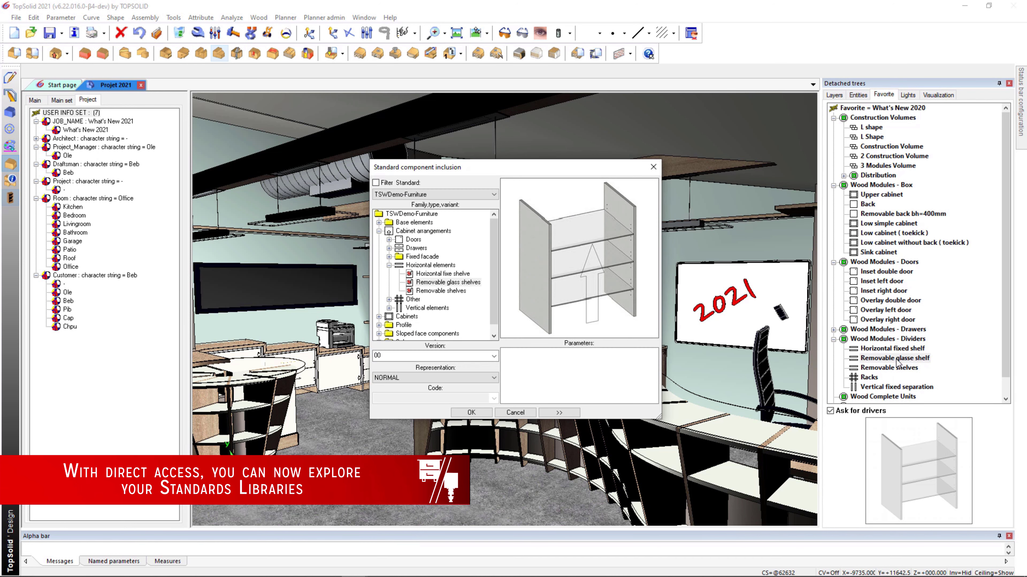
{"action": "key", "text": "Escape"}
Step: Start an element search on the SHAPES group, targeting the assembly's parts
{"action": "left_click", "coordinate": [857, 95]}
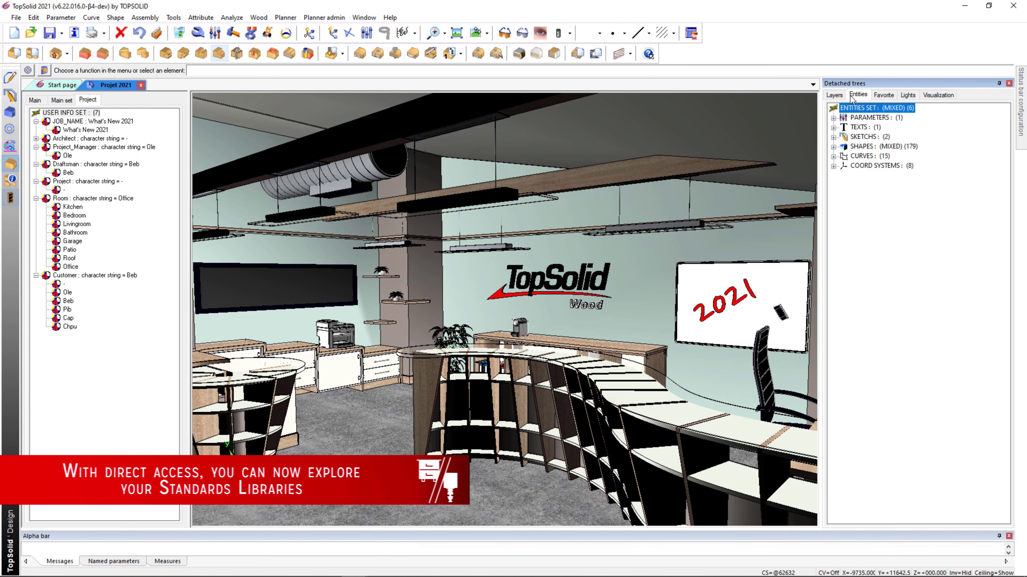
{"action": "left_click", "coordinate": [861, 146]}
{"action": "right_click", "coordinate": [861, 147]}
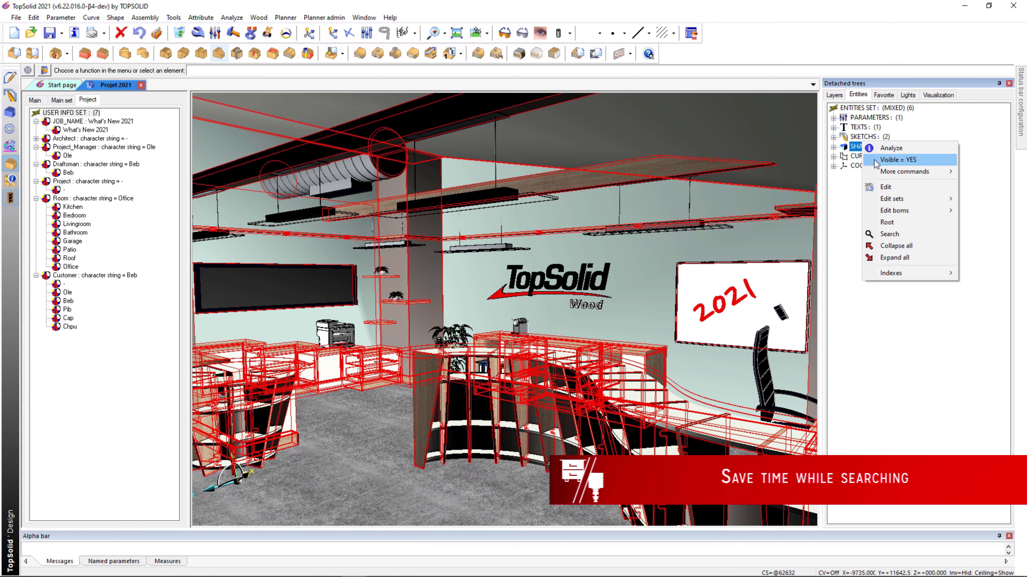
{"action": "left_click", "coordinate": [886, 235]}
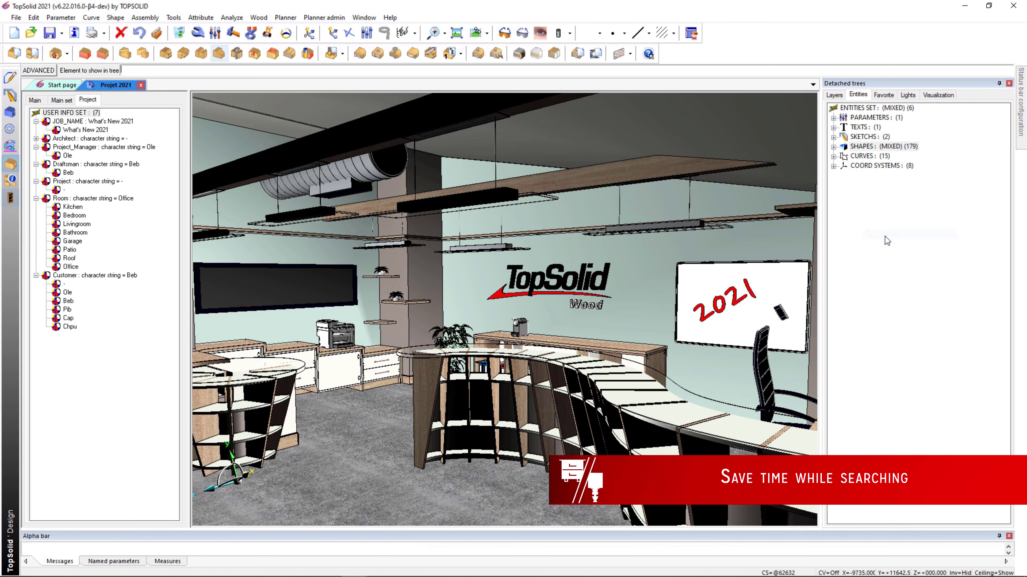
{"action": "left_click", "coordinate": [757, 245]}
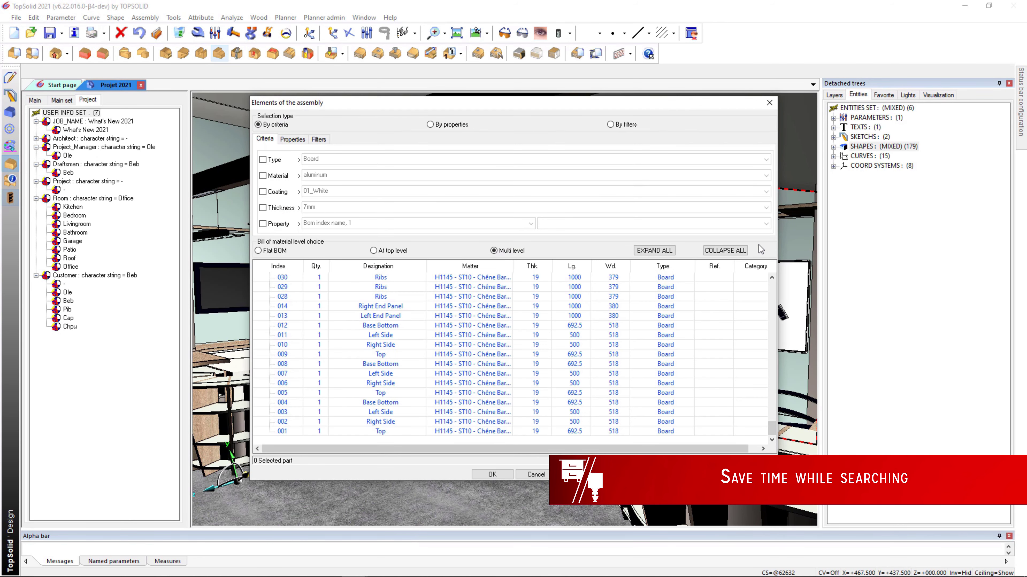
Step: Search for 19mm Board parts in H1145 Chêne Bardolino naturel and highlight the 69 results
{"action": "left_click", "coordinate": [273, 161]}
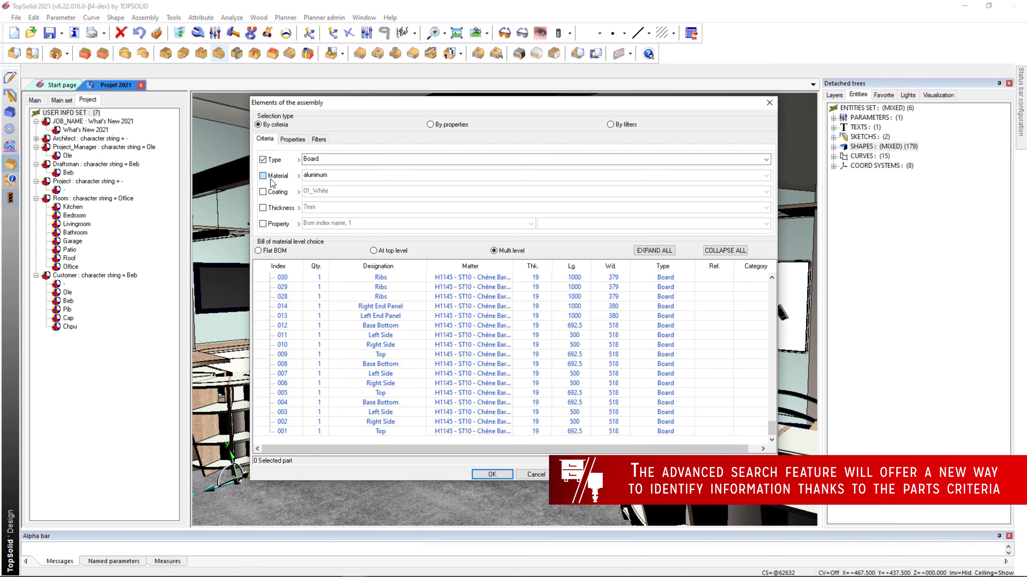
{"action": "left_click", "coordinate": [263, 176]}
{"action": "left_click", "coordinate": [304, 175]}
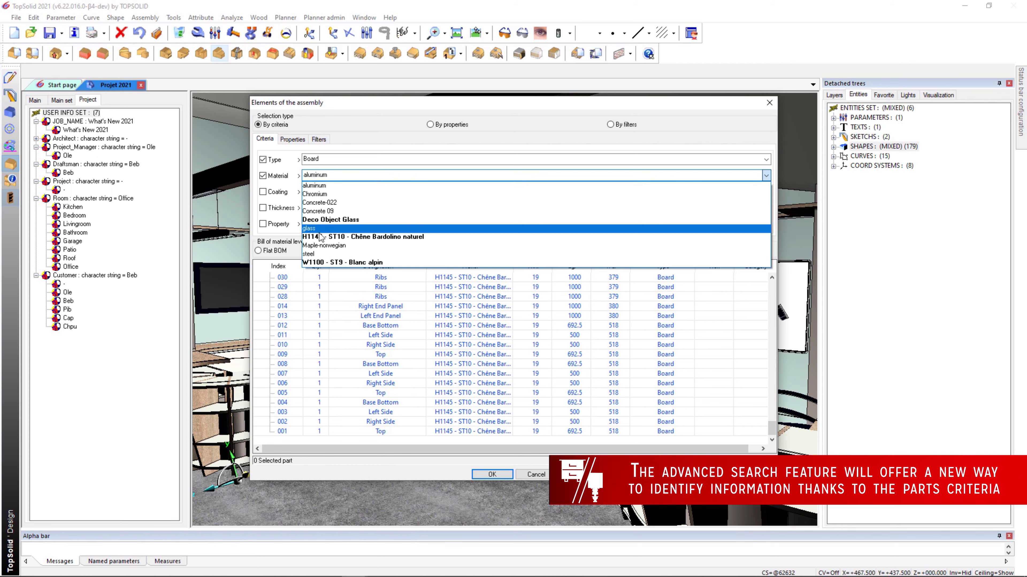
{"action": "left_click", "coordinate": [319, 237]}
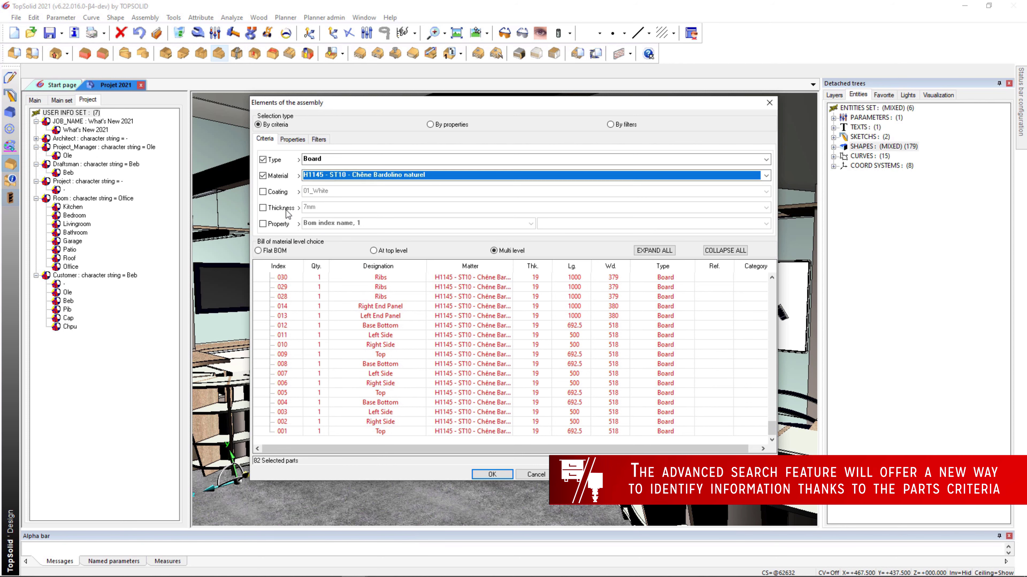
{"action": "left_click", "coordinate": [263, 208]}
{"action": "left_click", "coordinate": [319, 207]}
{"action": "left_click", "coordinate": [317, 256]}
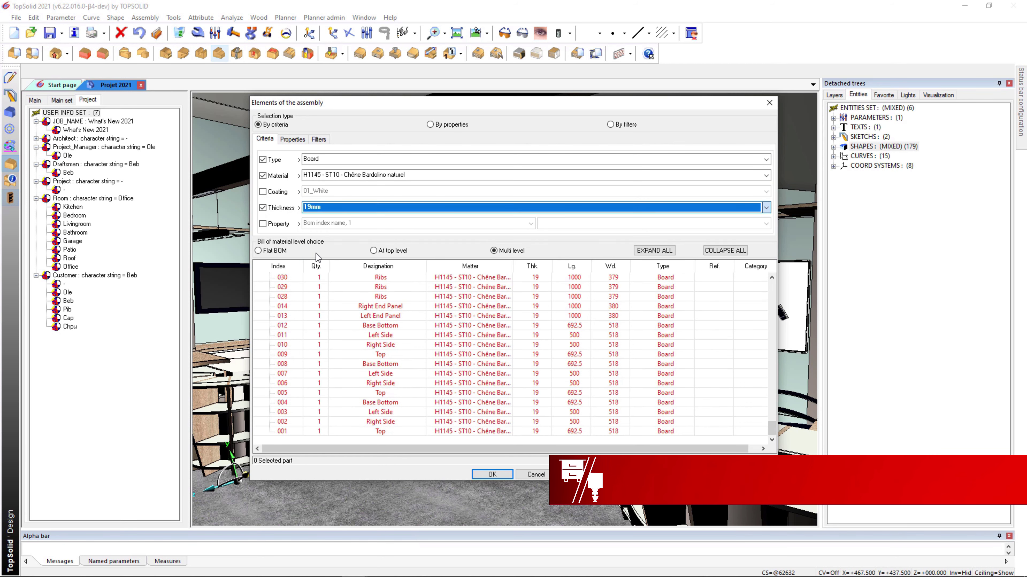
{"action": "left_click", "coordinate": [480, 475]}
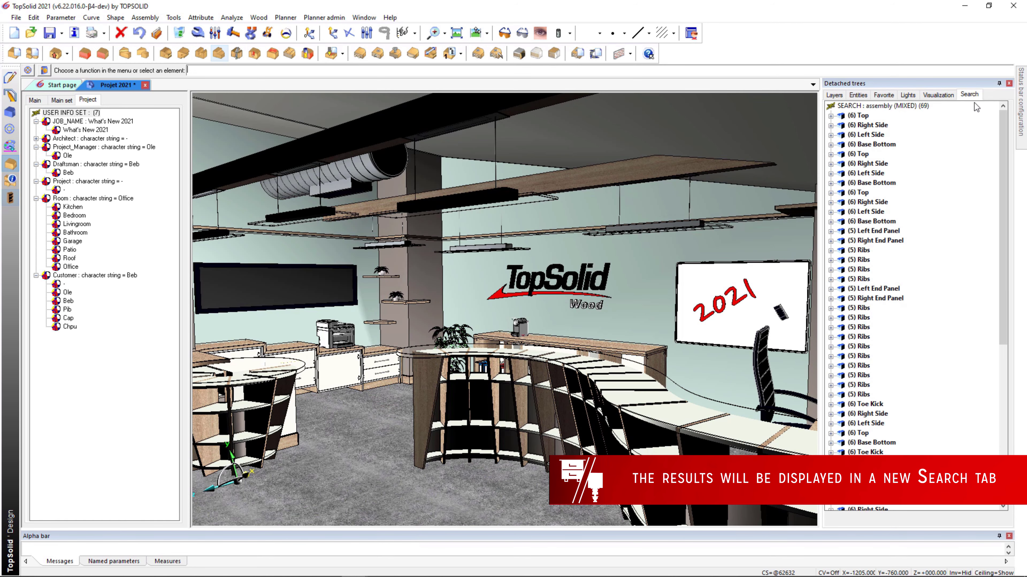
{"action": "left_click", "coordinate": [903, 106]}
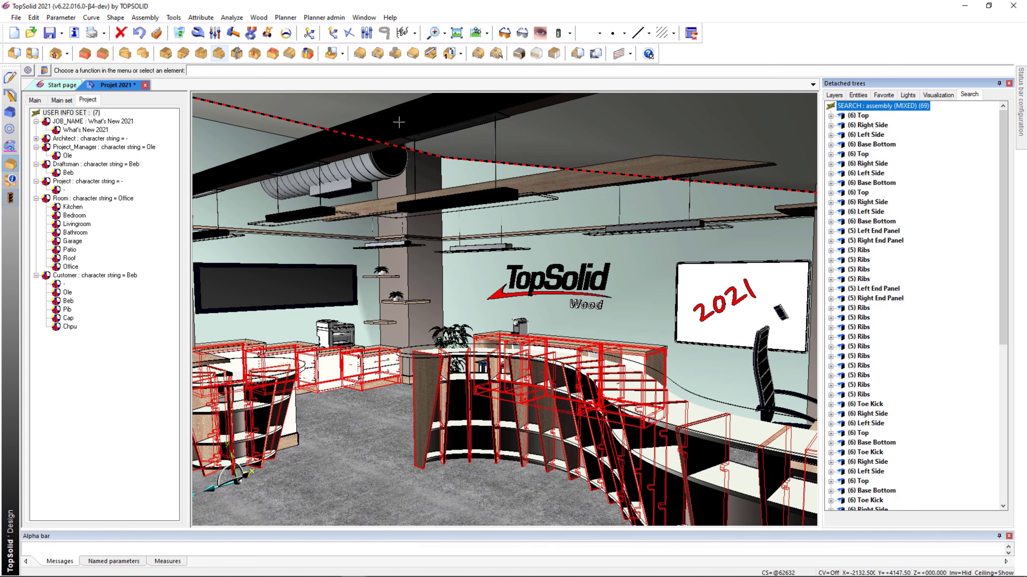
{"action": "left_click", "coordinate": [14, 53]}
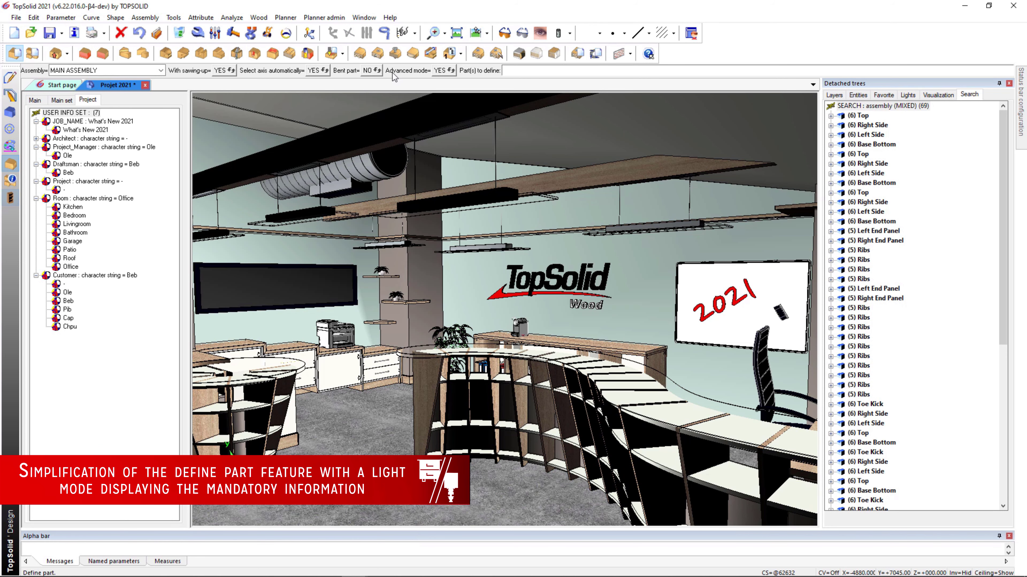
Step: Define the side panel as a part with the designation Base Side Left
{"action": "left_click", "coordinate": [367, 277]}
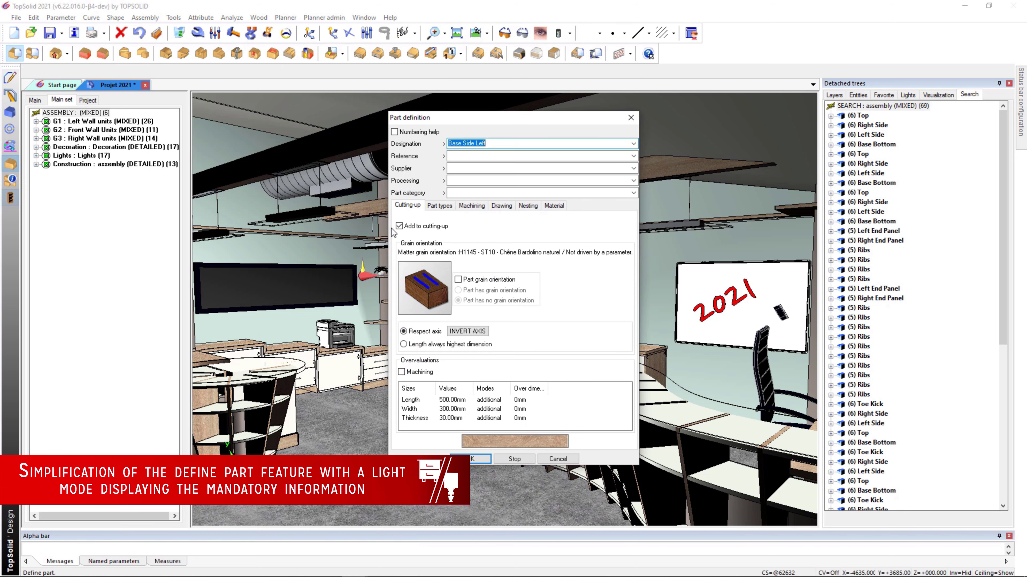
{"action": "left_click", "coordinate": [524, 208]}
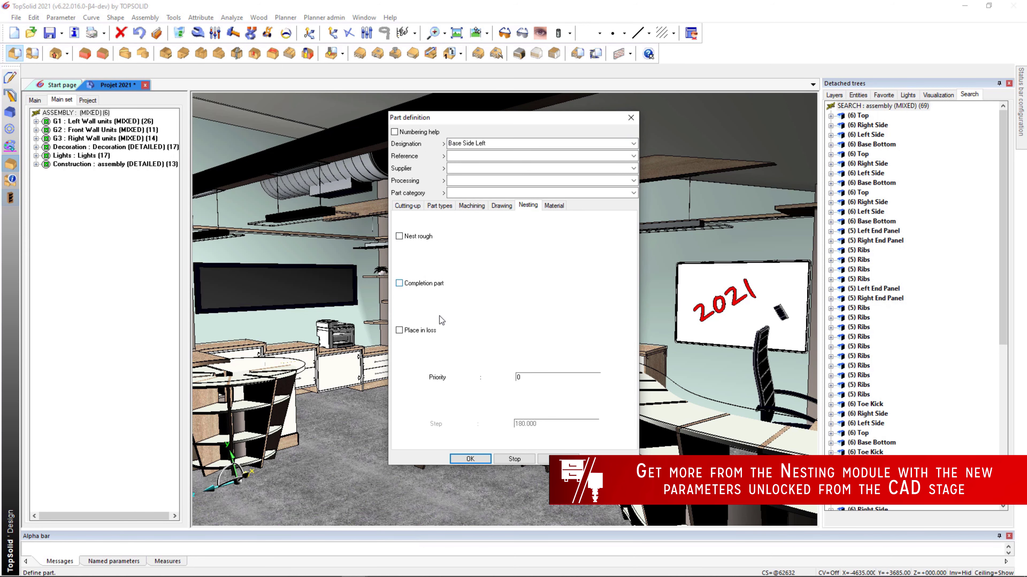
{"action": "left_click", "coordinate": [407, 205]}
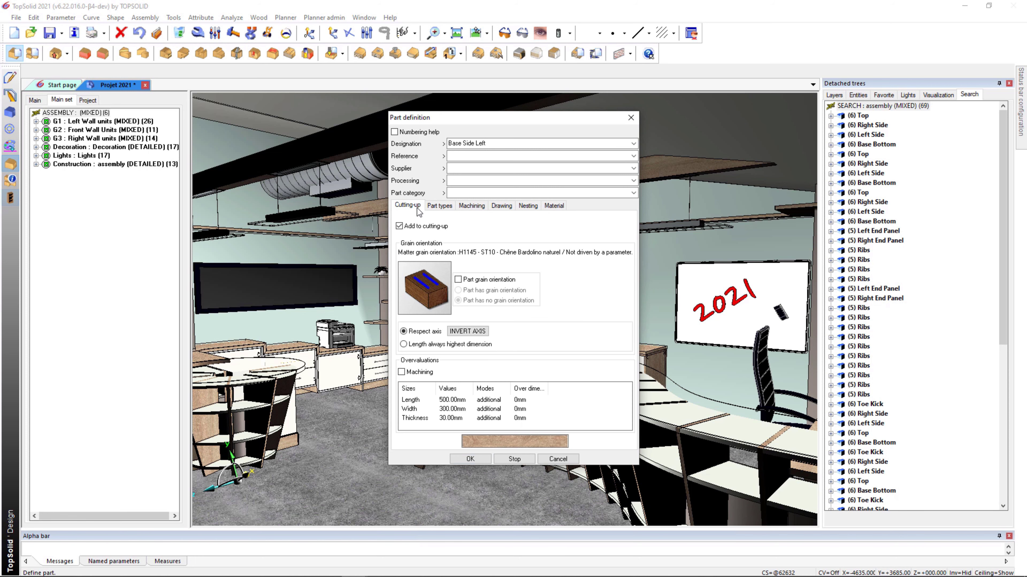
{"action": "double_click", "coordinate": [494, 144]}
{"action": "left_click_drag", "start_coordinate": [495, 144], "coordinate": [443, 145]}
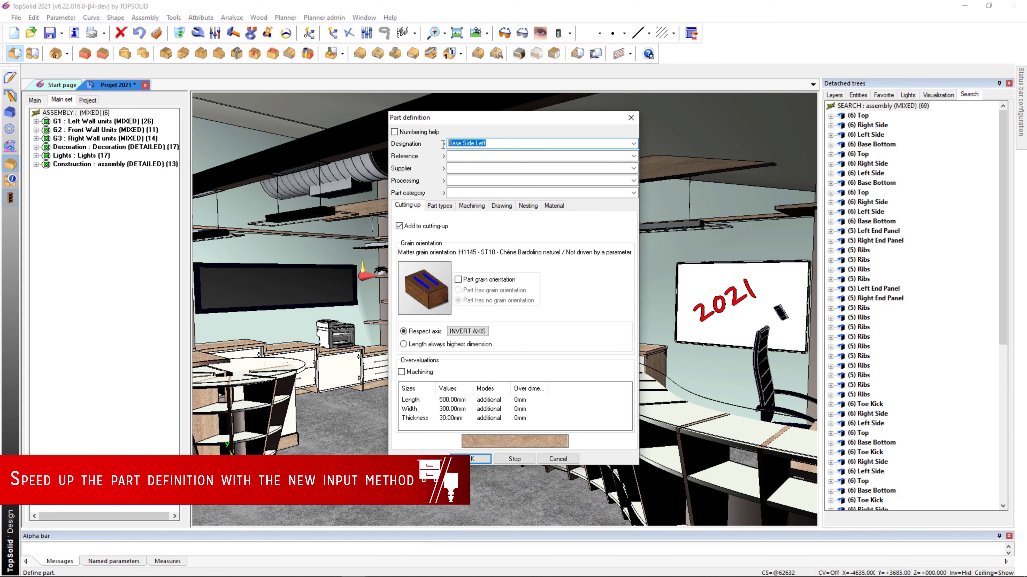
{"action": "left_click", "coordinate": [633, 143]}
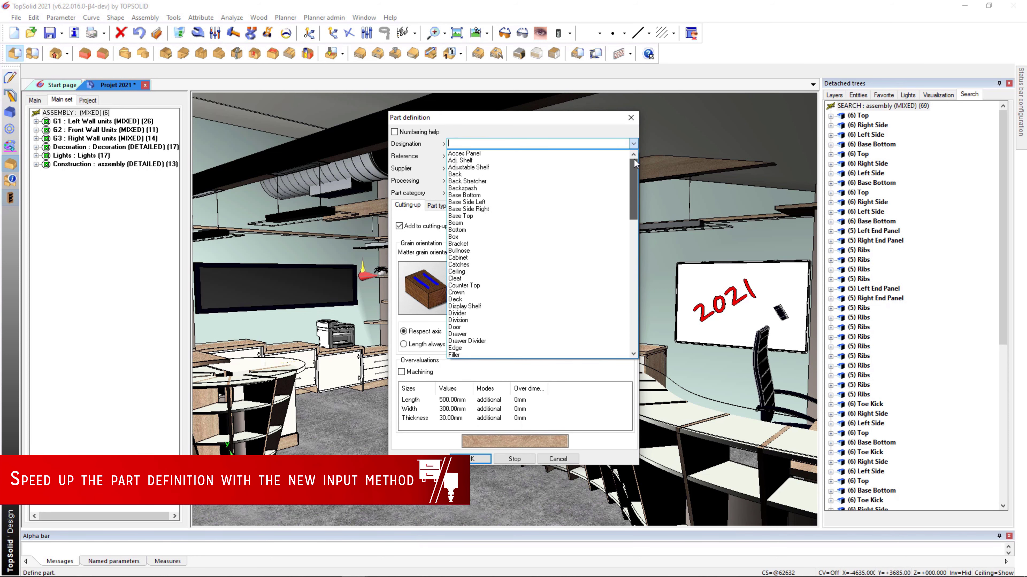
{"action": "left_click", "coordinate": [522, 144]}
{"action": "type", "text": "Base Si"}
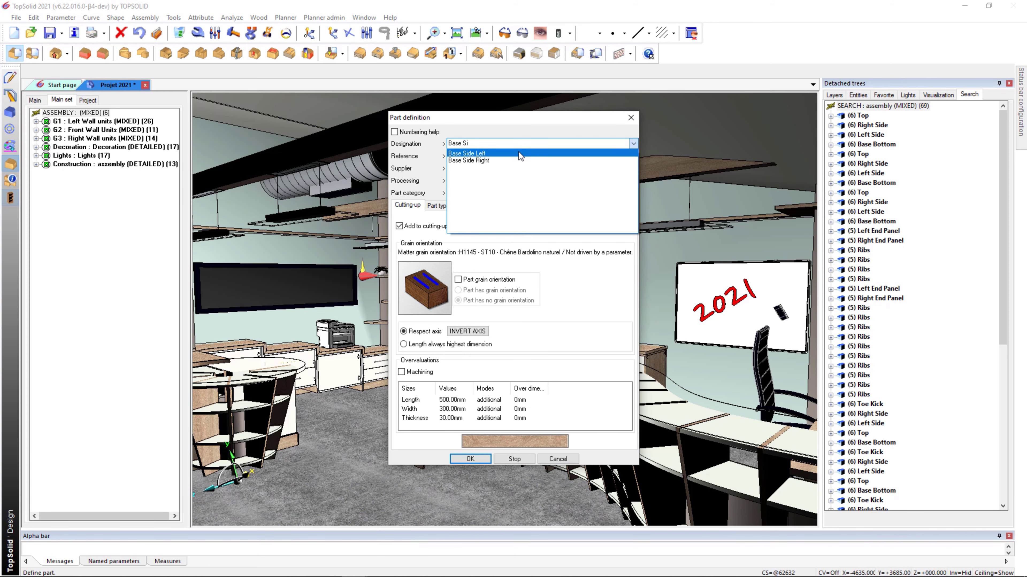
{"action": "left_click", "coordinate": [520, 154]}
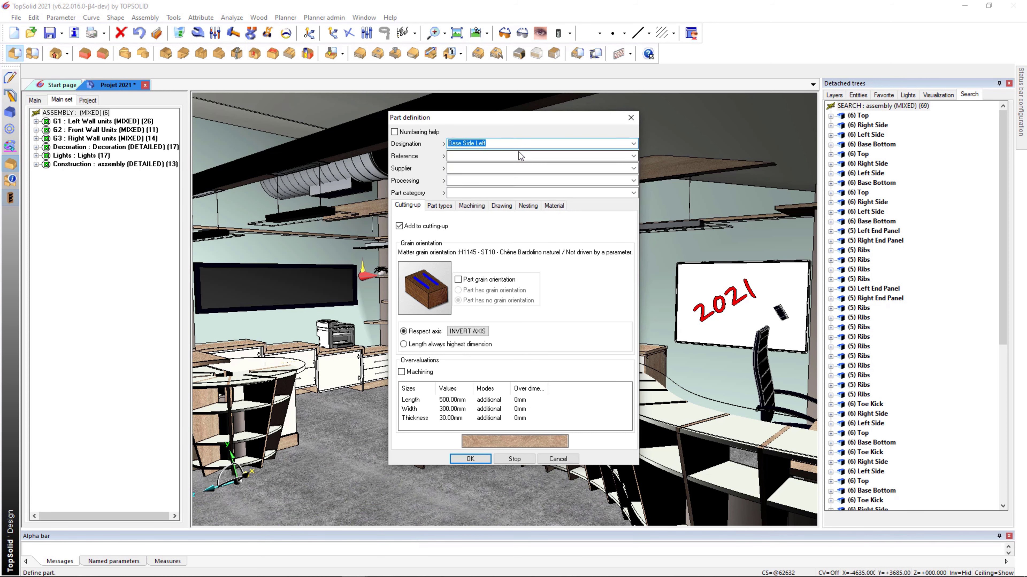
{"action": "left_click", "coordinate": [627, 119]}
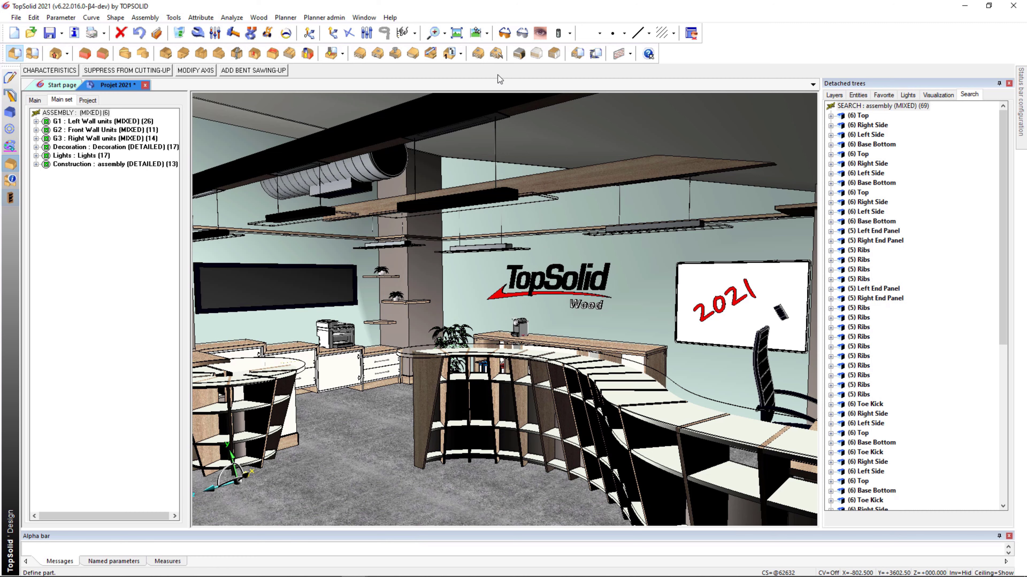
{"action": "left_click", "coordinate": [400, 17]}
Step: Switch to the Unit Bloc Driver document showing the driver block base box
{"action": "left_click", "coordinate": [411, 89]}
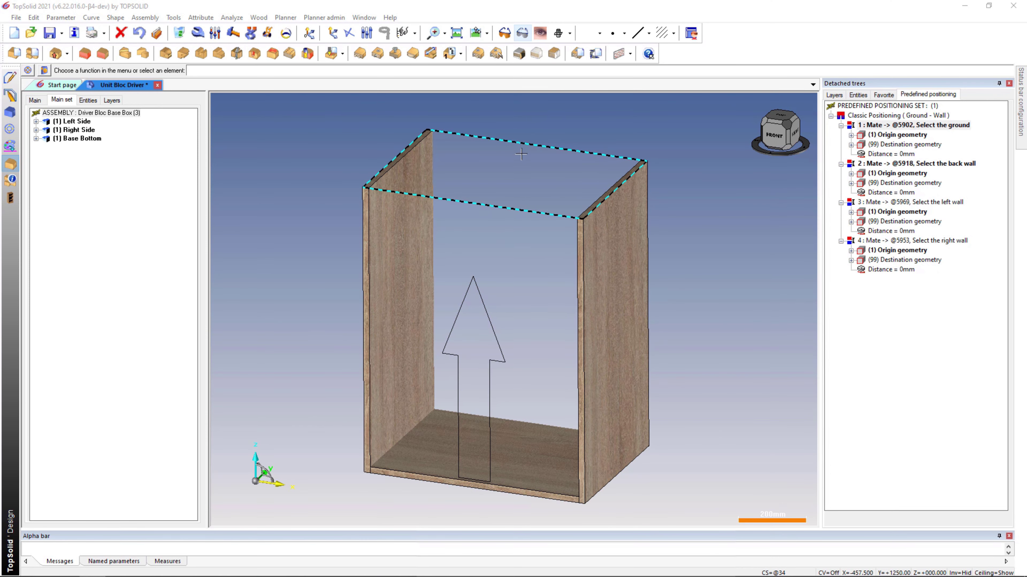
Step: Check the driver block's dimensions, then make its transparent outline invisible
{"action": "left_click", "coordinate": [521, 154]}
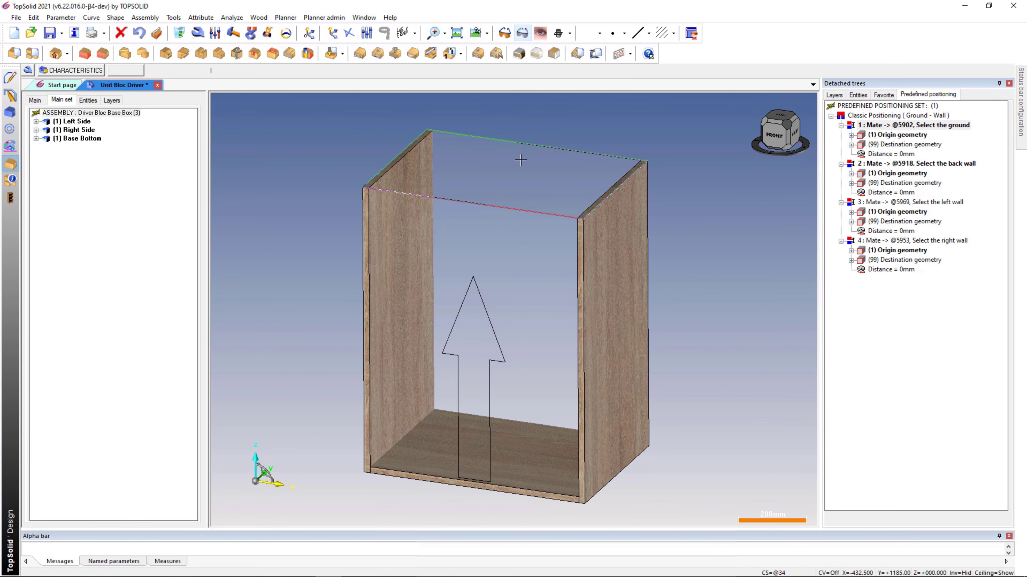
{"action": "right_click", "coordinate": [523, 82]}
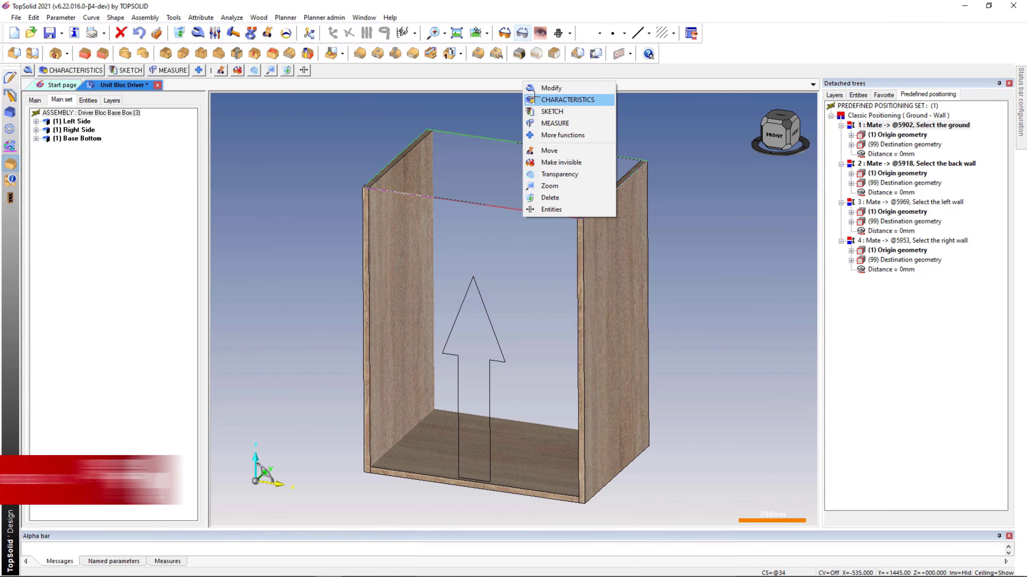
{"action": "left_click", "coordinate": [533, 87]}
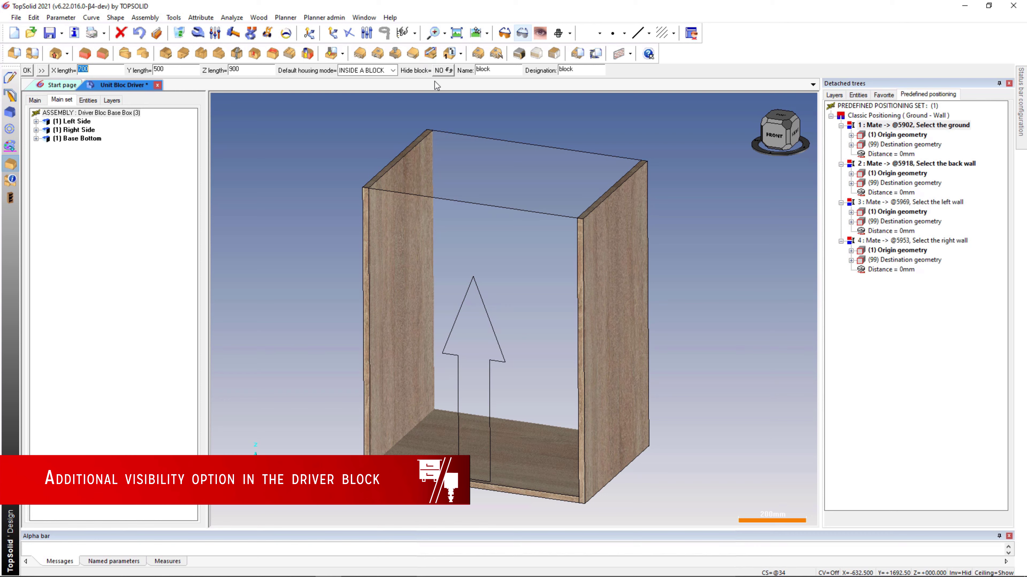
{"action": "middle_click", "coordinate": [450, 106]}
{"action": "right_click", "coordinate": [462, 107]}
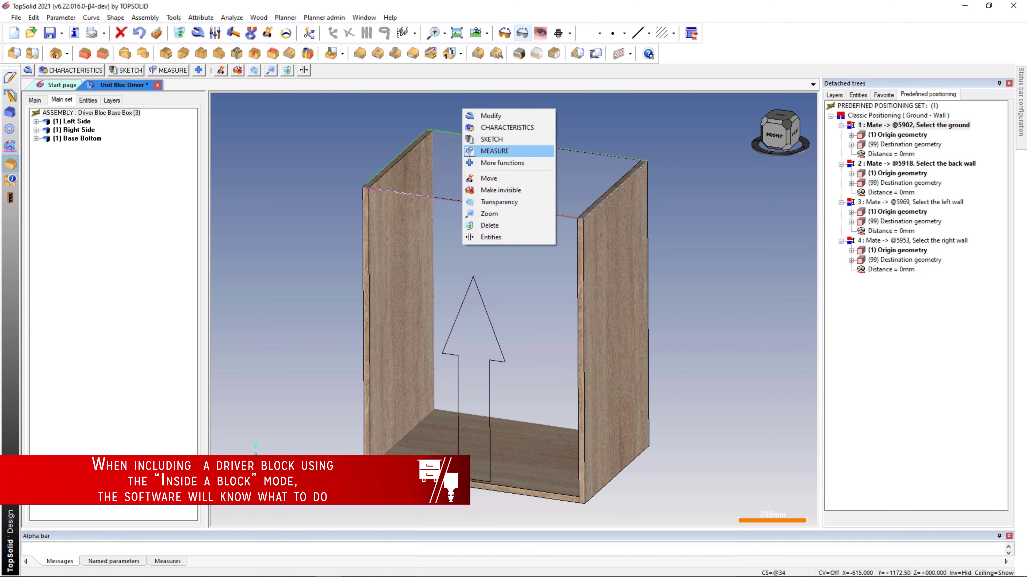
{"action": "left_click", "coordinate": [485, 190]}
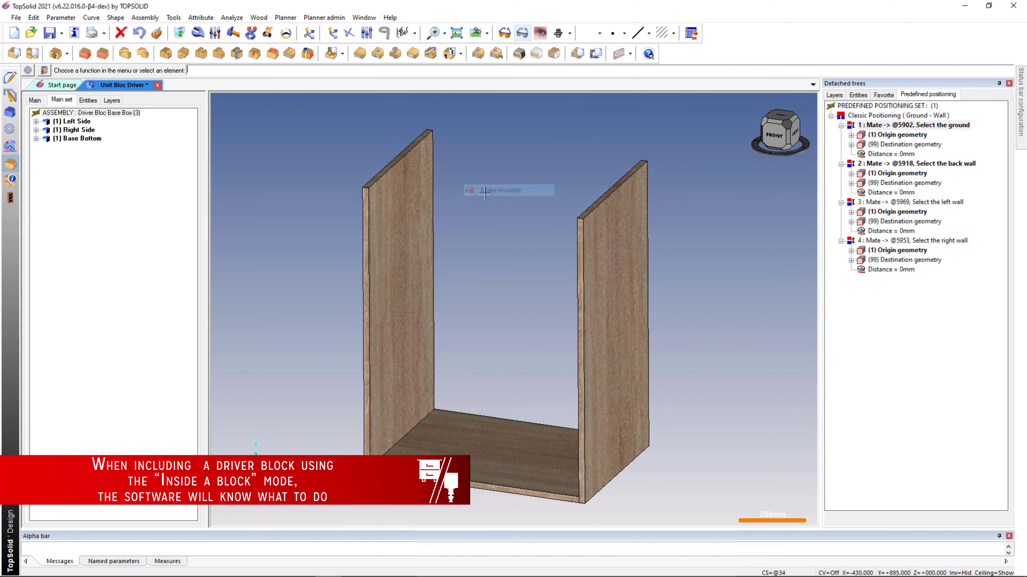
Step: Add a Cabinetry 19 x 125 constrained-section rail at the top front between the sides
{"action": "left_click", "coordinate": [102, 53]}
{"action": "left_click", "coordinate": [106, 71]}
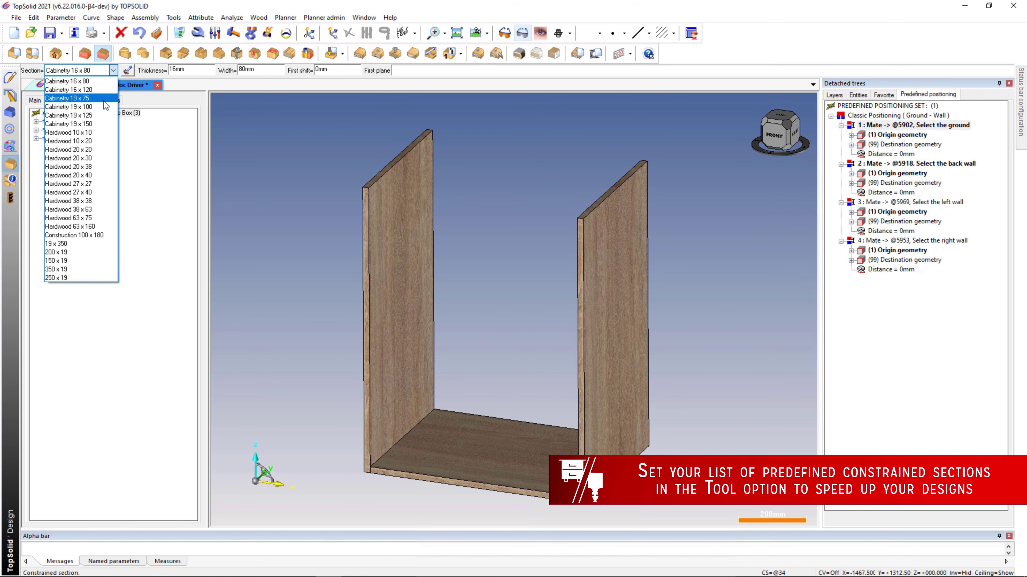
{"action": "left_click", "coordinate": [106, 116]}
{"action": "left_click", "coordinate": [367, 229]}
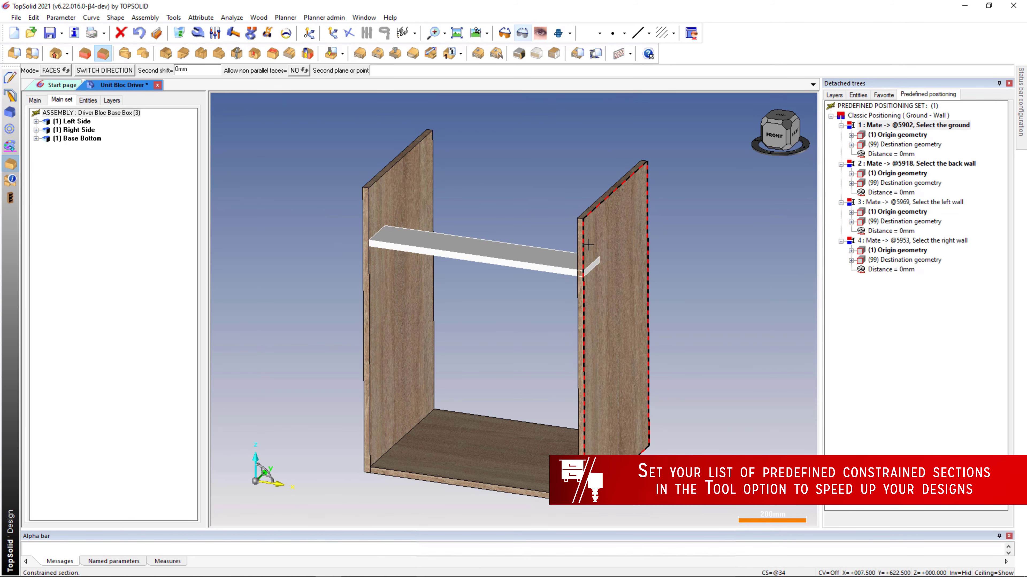
{"action": "left_click", "coordinate": [579, 250]}
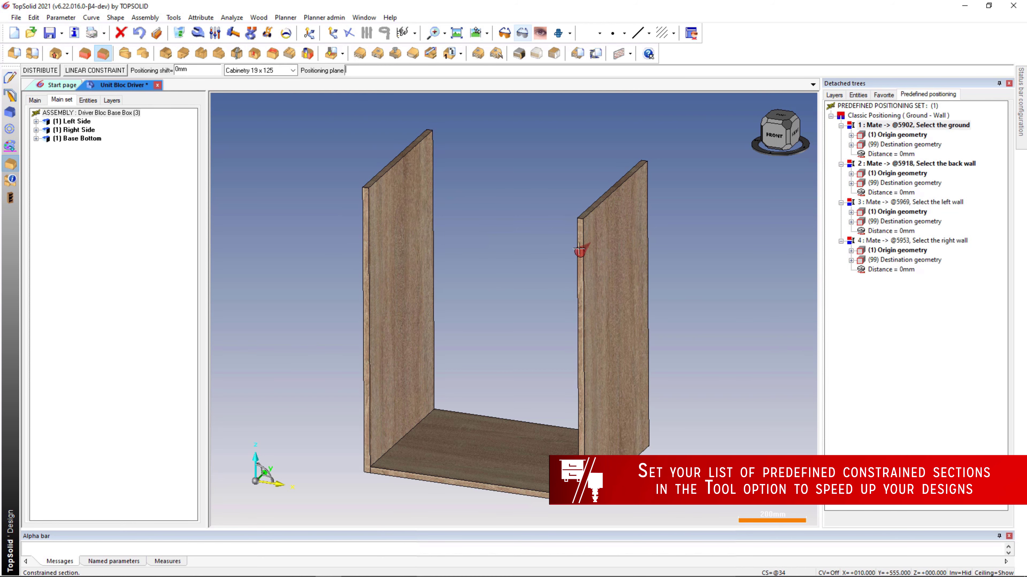
{"action": "left_click", "coordinate": [486, 160]}
{"action": "key", "text": "Return"}
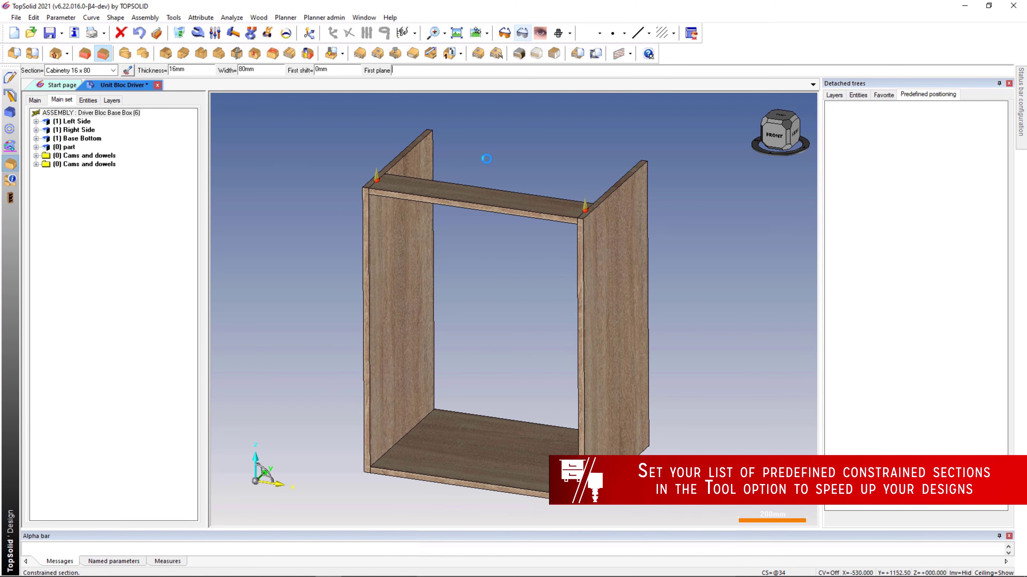
Step: Add a Cabinetry 19 x 150 rail at the top back of the cabinet
{"action": "right_click", "coordinate": [486, 160]}
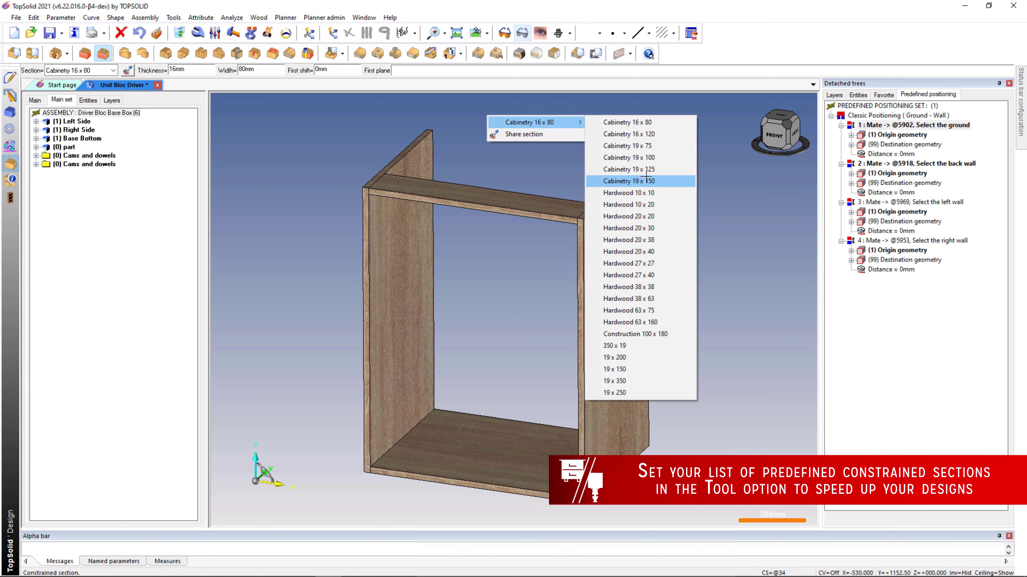
{"action": "left_click", "coordinate": [632, 179]}
{"action": "left_click", "coordinate": [628, 207]}
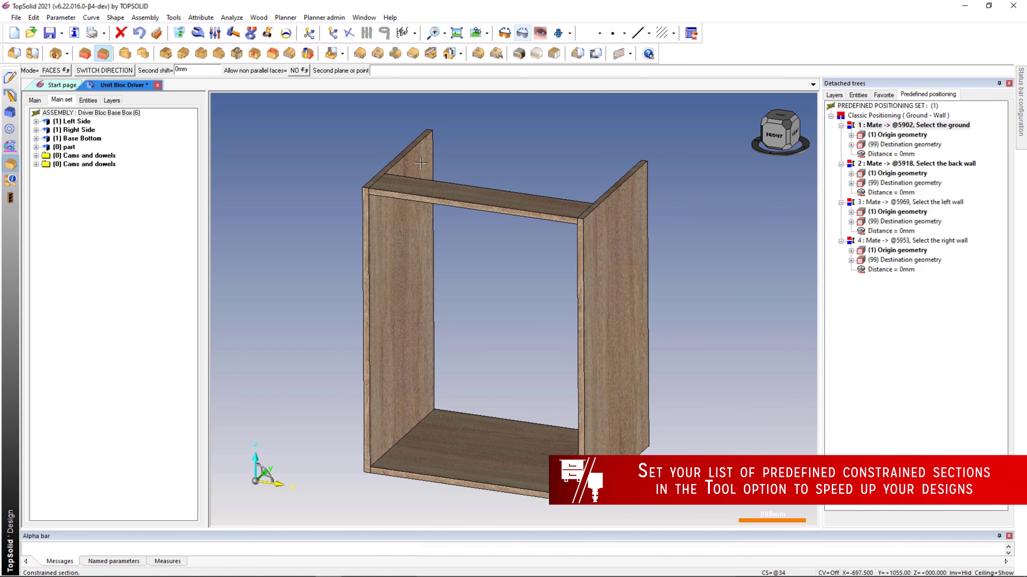
{"action": "left_click", "coordinate": [421, 141]}
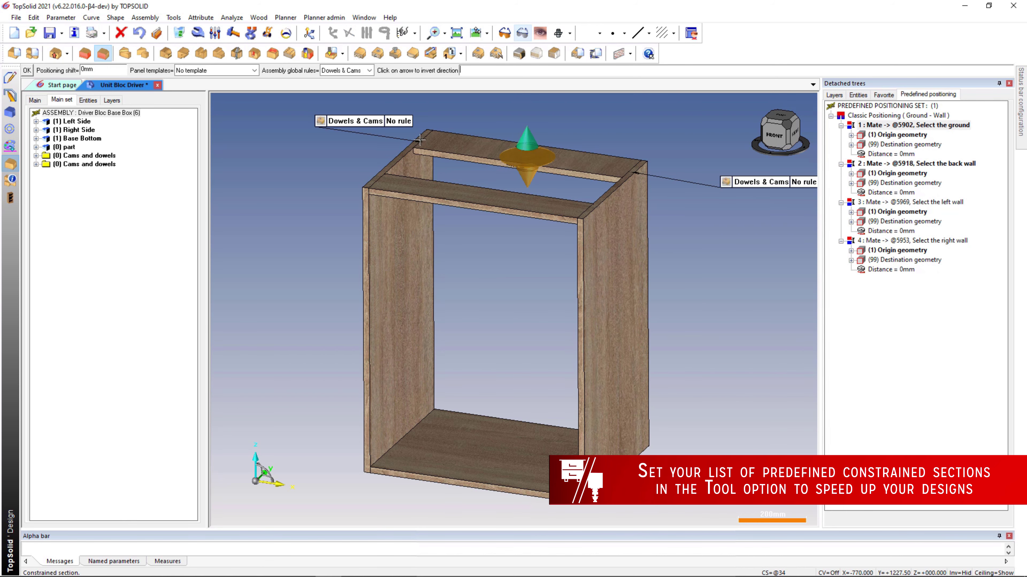
{"action": "middle_click", "coordinate": [422, 140]}
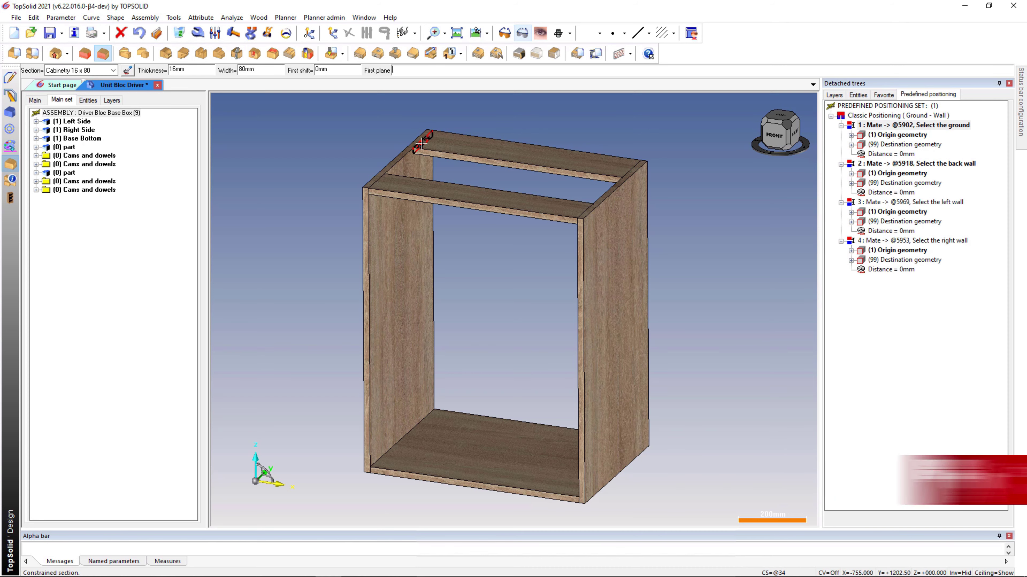
{"action": "left_click", "coordinate": [848, 106]}
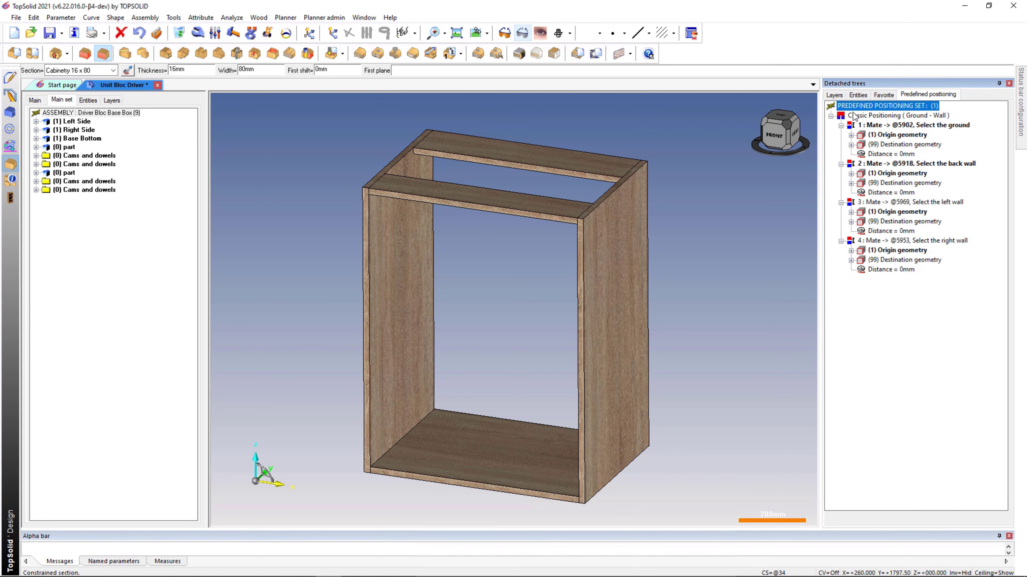
{"action": "left_click", "coordinate": [854, 116]}
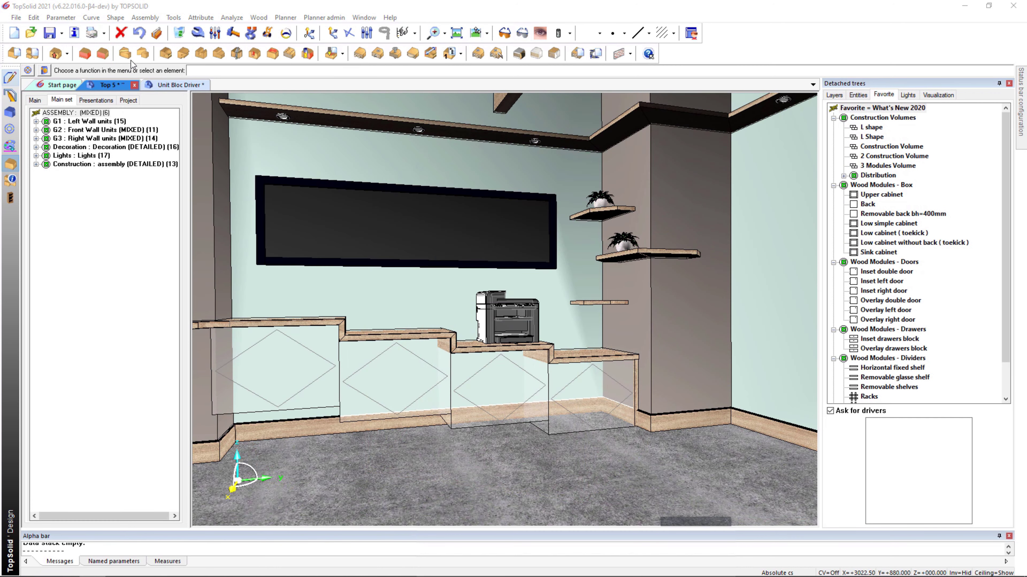
Step: Include Unit Bloc Driver into the left lower cabinet block in Top 5
{"action": "left_click", "coordinate": [141, 18]}
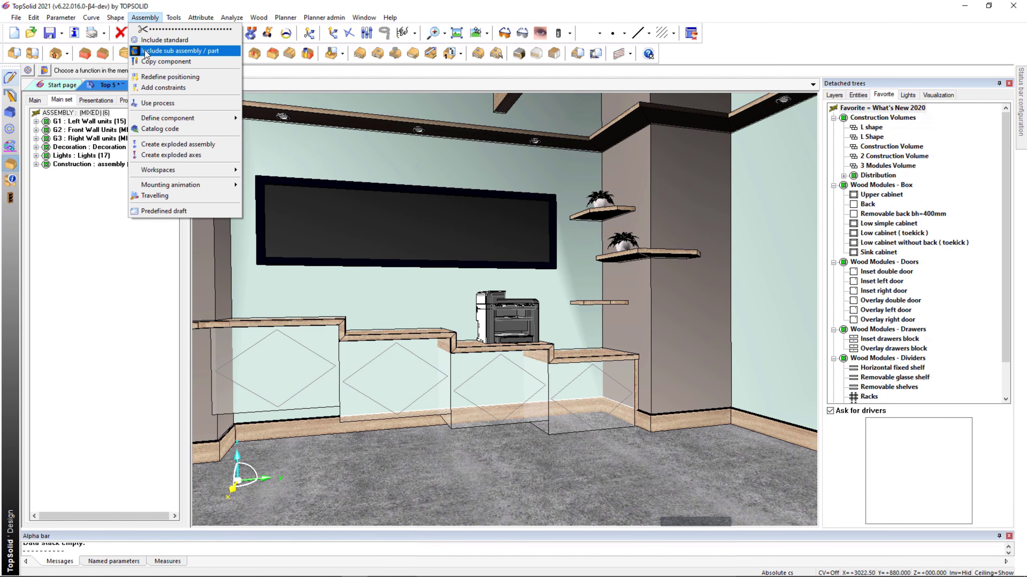
{"action": "left_click", "coordinate": [180, 51]}
{"action": "left_click", "coordinate": [277, 81]}
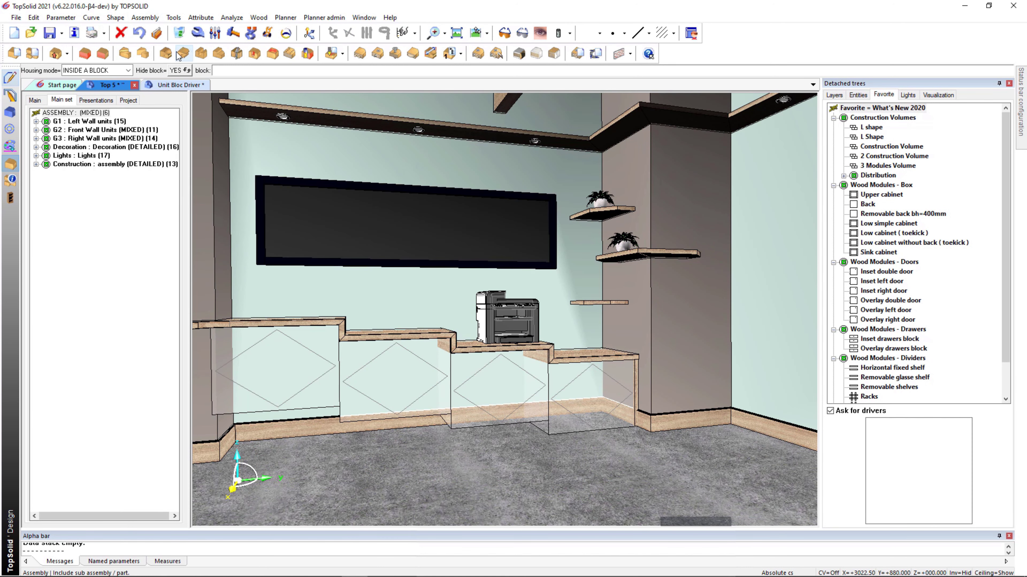
{"action": "left_click", "coordinate": [296, 368]}
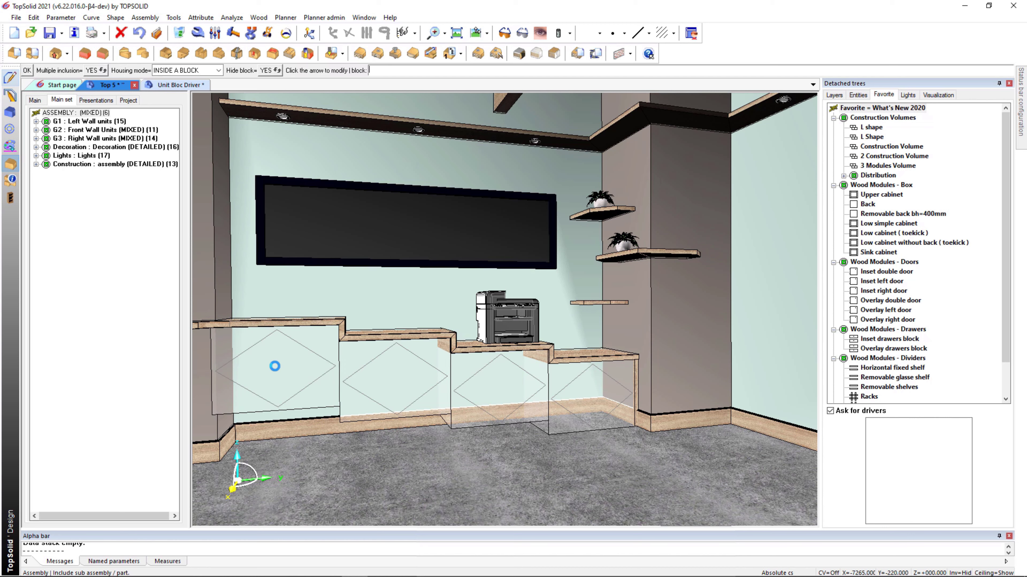
{"action": "key", "text": "Return"}
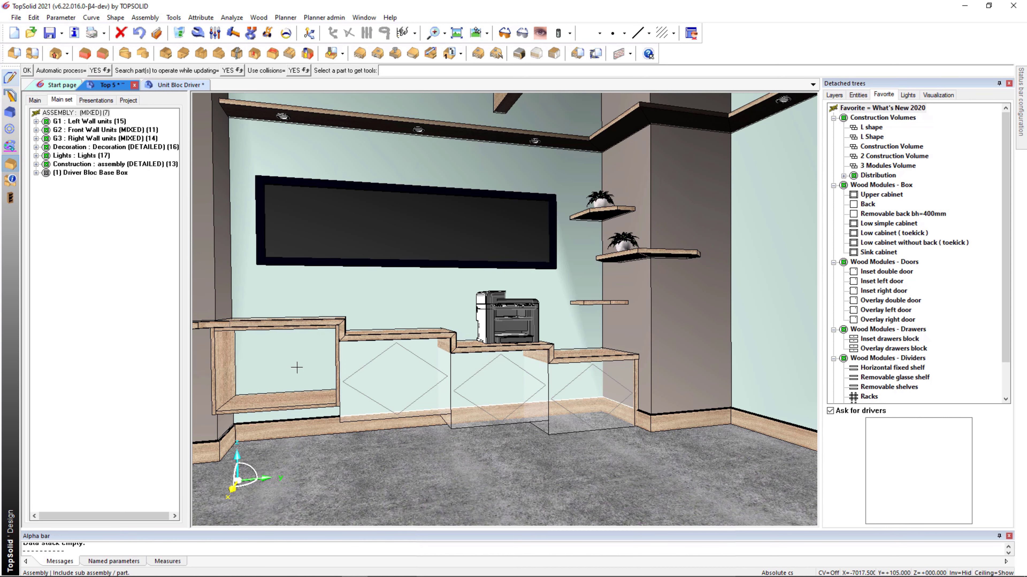
Step: Serial-copy the driver block into the remaining lower cabinets
{"action": "left_click", "coordinate": [296, 367]}
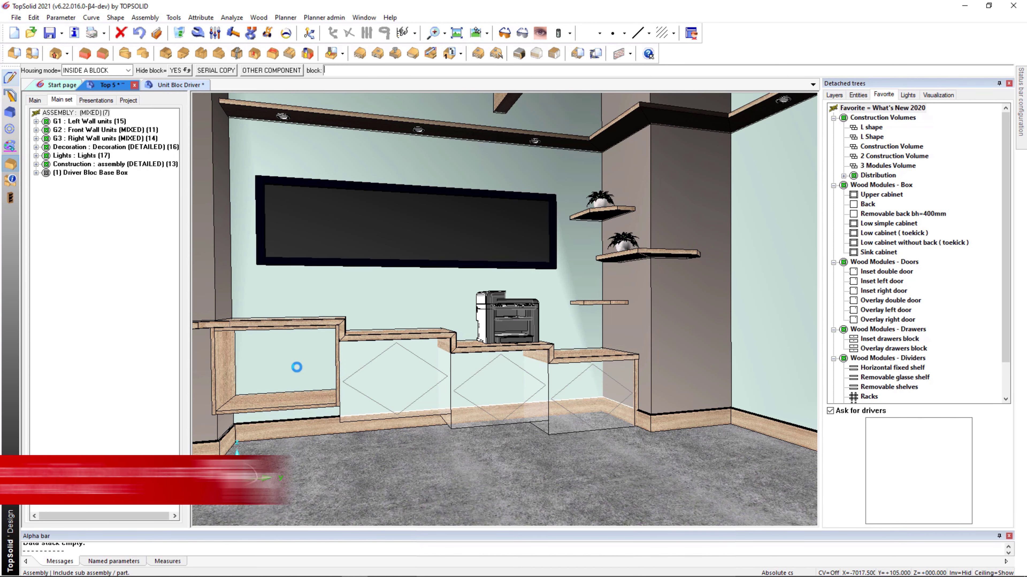
{"action": "left_click", "coordinate": [230, 70]}
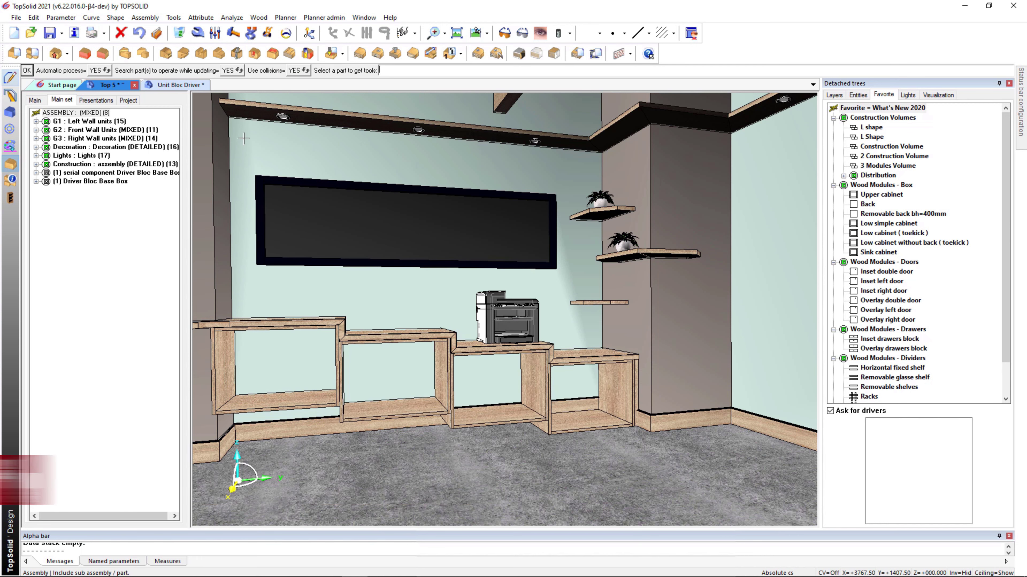
{"action": "key", "text": "Return"}
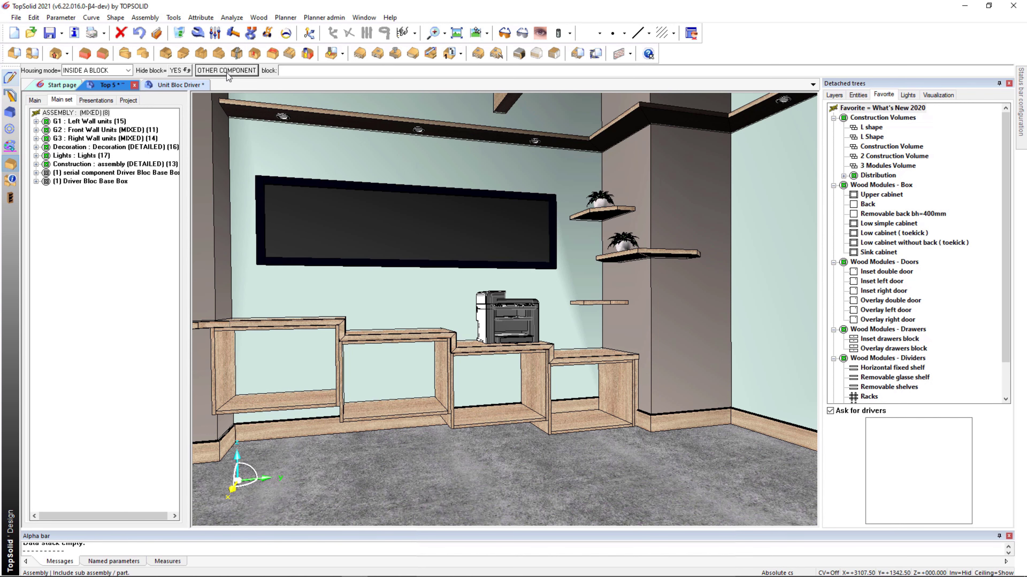
{"action": "left_click", "coordinate": [276, 78]}
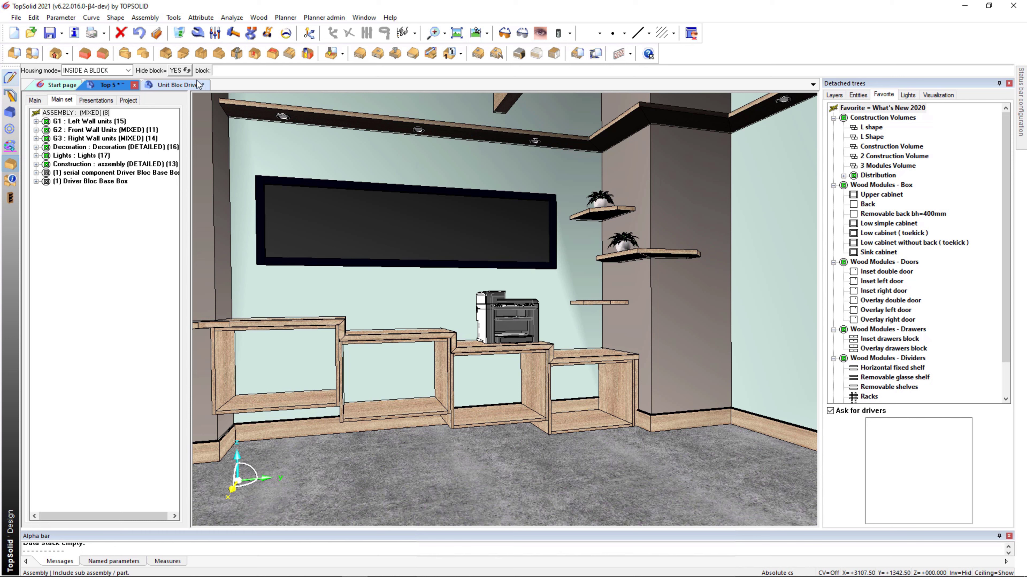
{"action": "left_click", "coordinate": [105, 71]}
Step: Include the cabinet in DIMENSIONS mode using Classic Positioning (Ground - Wall)
{"action": "left_click", "coordinate": [103, 123]}
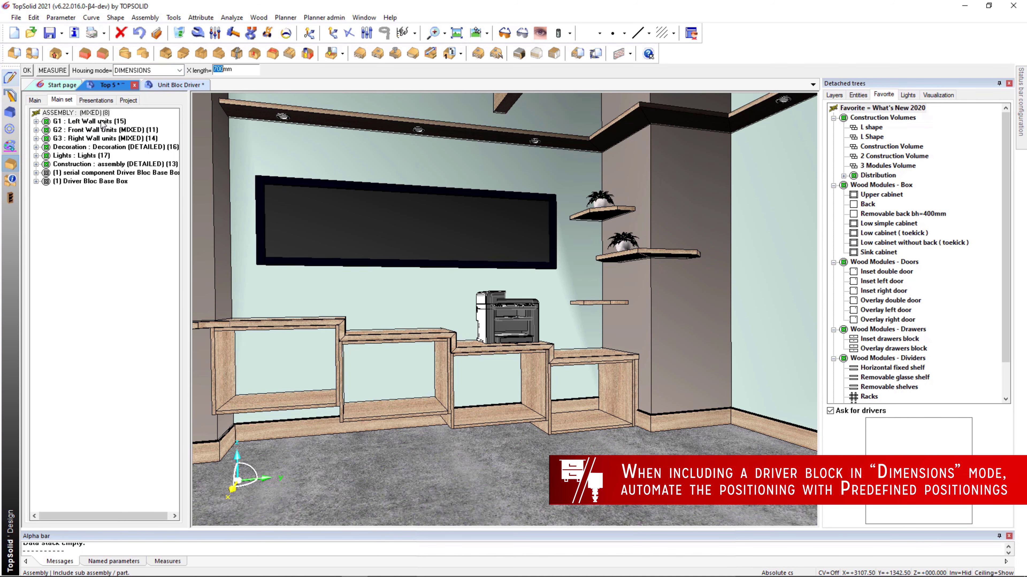
{"action": "key", "text": "Return"}
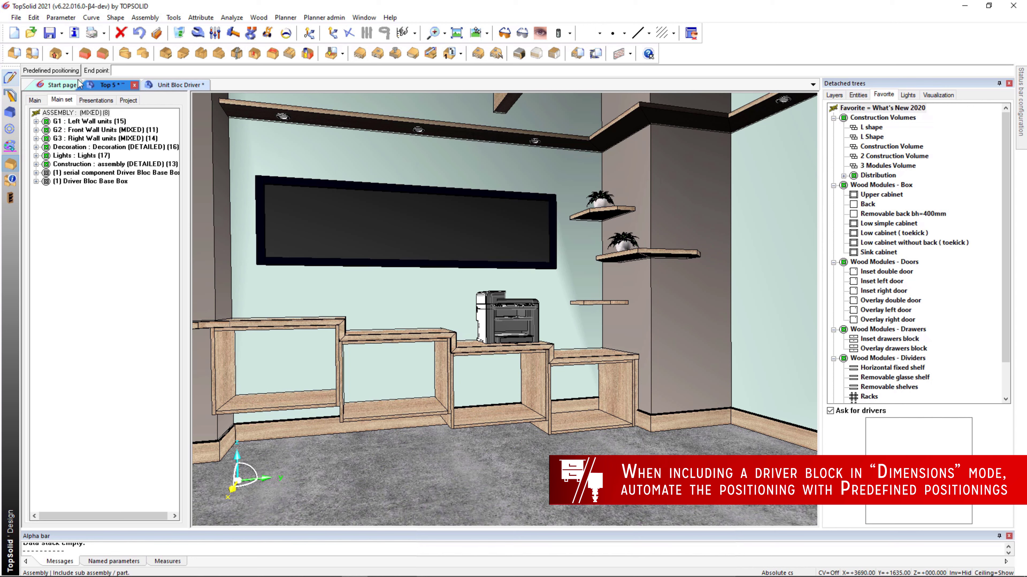
{"action": "left_click", "coordinate": [73, 71]}
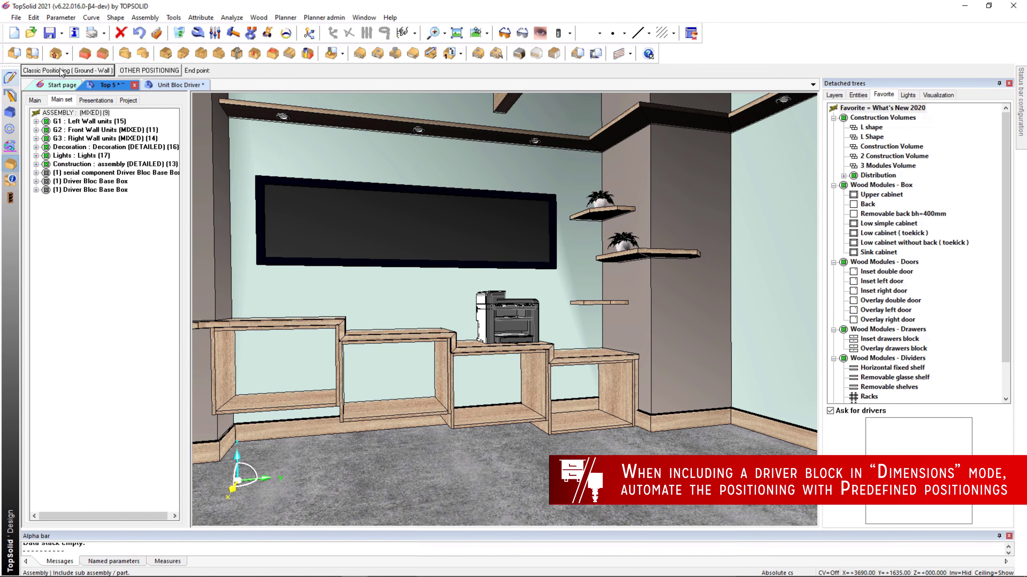
{"action": "left_click", "coordinate": [63, 73]}
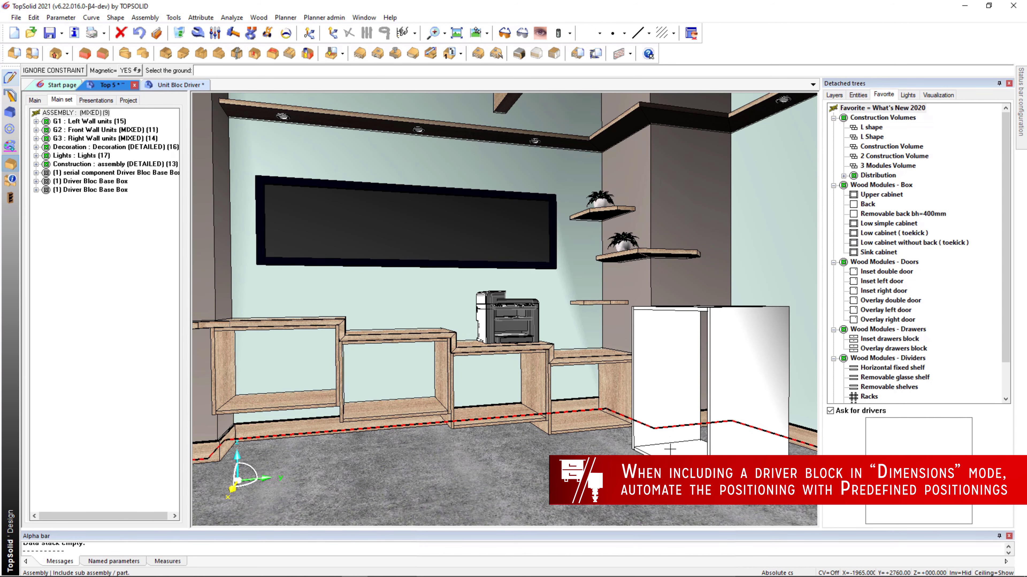
Step: Place the cabinet on the floor between the pillar and right wall with a 56mm offset
{"action": "left_click", "coordinate": [670, 449]}
{"action": "left_click", "coordinate": [704, 372]}
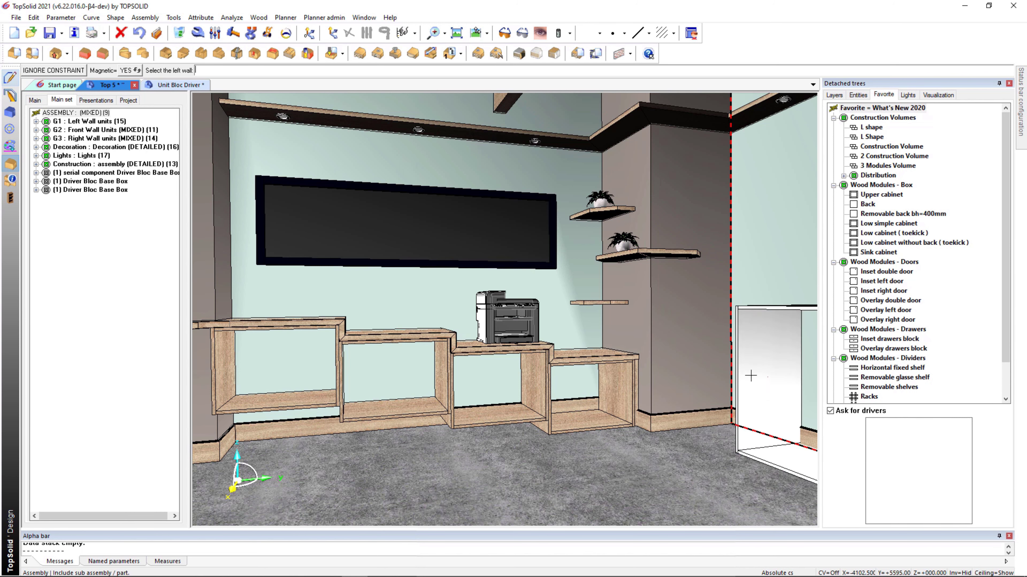
{"action": "left_click", "coordinate": [705, 368]}
{"action": "left_click", "coordinate": [705, 369]}
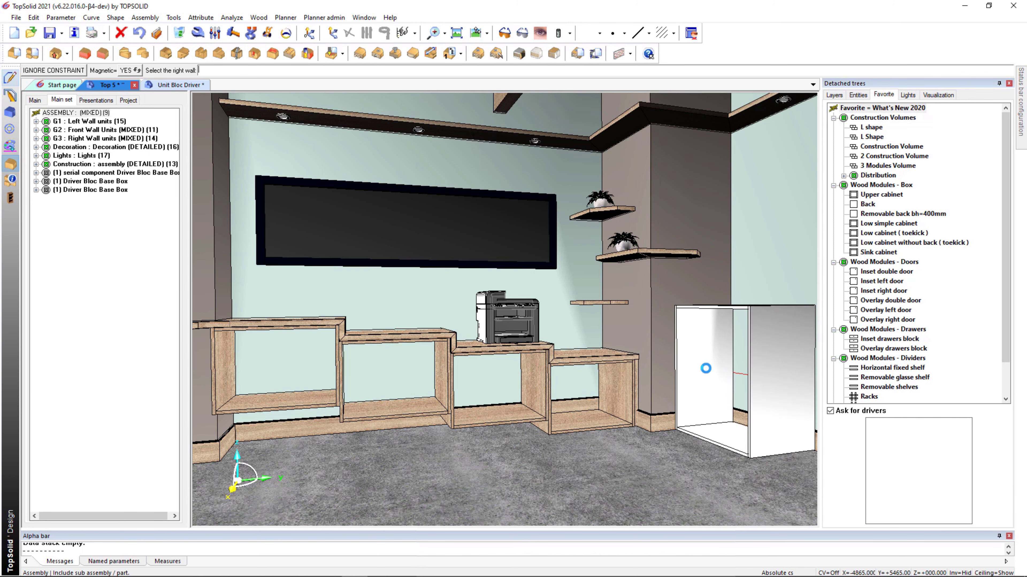
{"action": "left_click", "coordinate": [741, 332]}
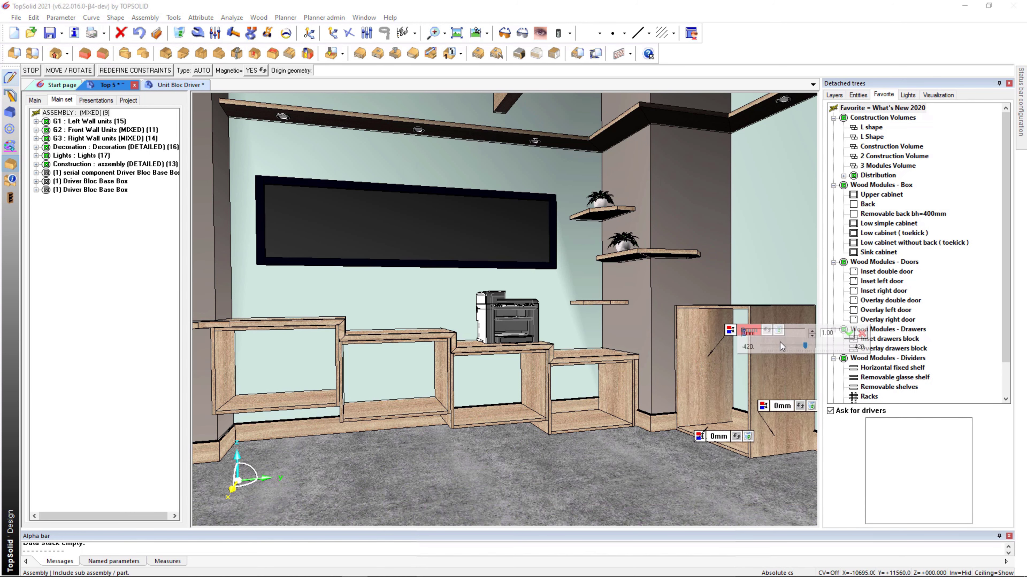
{"action": "left_click_drag", "start_coordinate": [805, 347], "coordinate": [821, 348]}
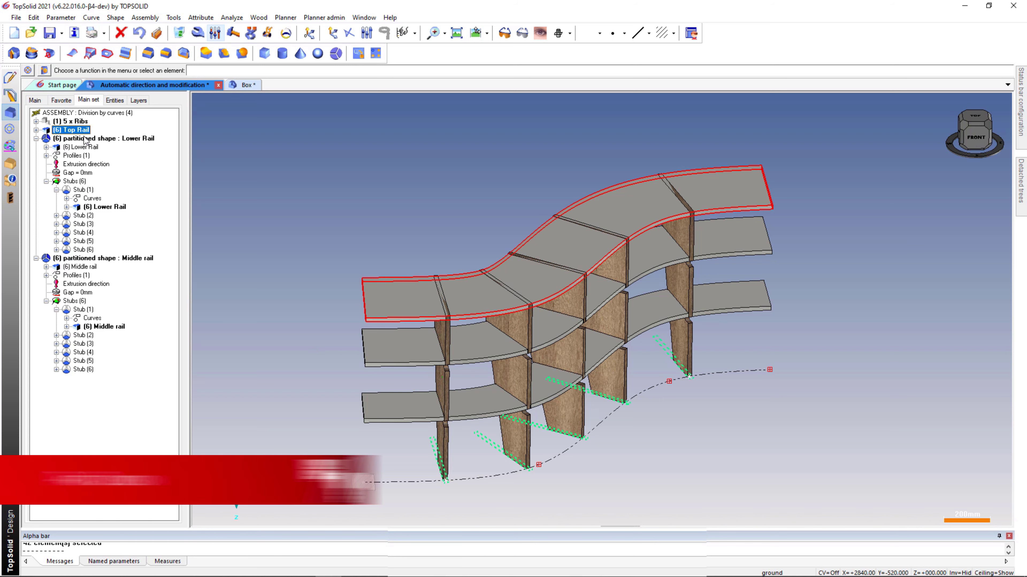
Step: Inspect the partitioned Lower Rail, showing its first, second and sixth stubs
{"action": "left_click", "coordinate": [84, 138]}
{"action": "left_click", "coordinate": [83, 190]}
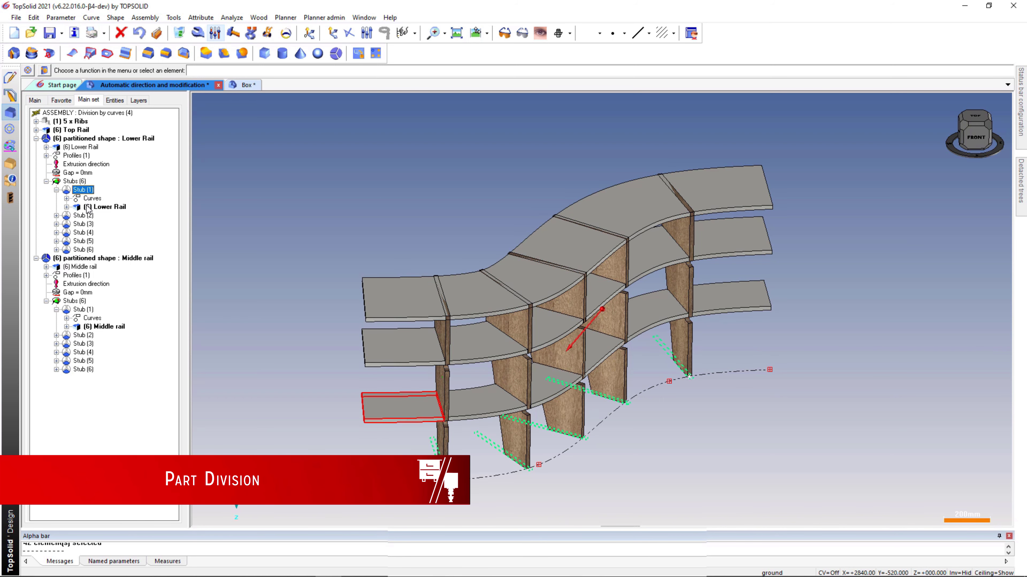
{"action": "left_click", "coordinate": [82, 216]}
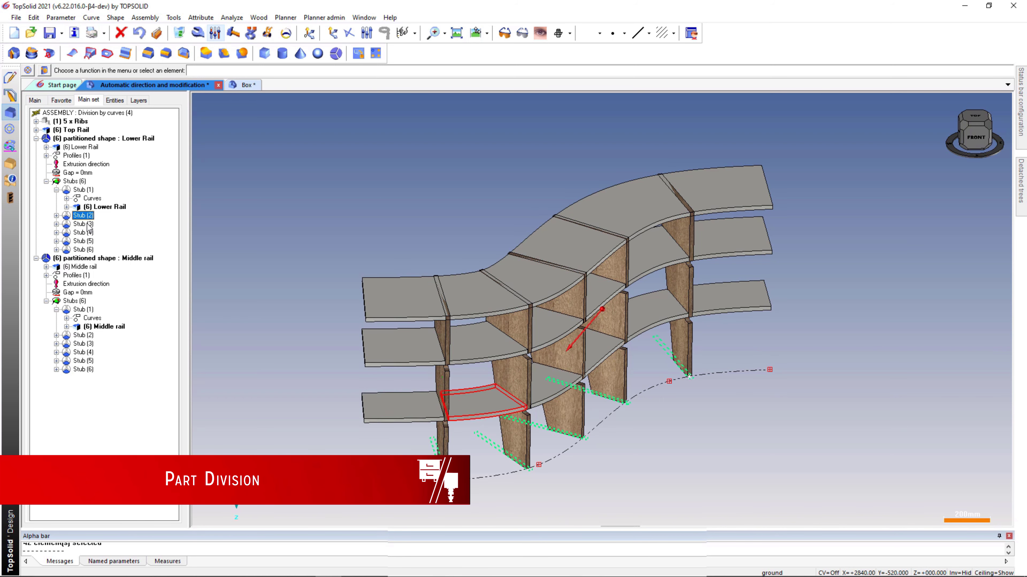
{"action": "left_click", "coordinate": [89, 249]}
Step: Divide the Top Rail by the curves with Division, keeping the outside
{"action": "left_click", "coordinate": [115, 17]}
{"action": "mouse_move", "coordinate": [153, 93]}
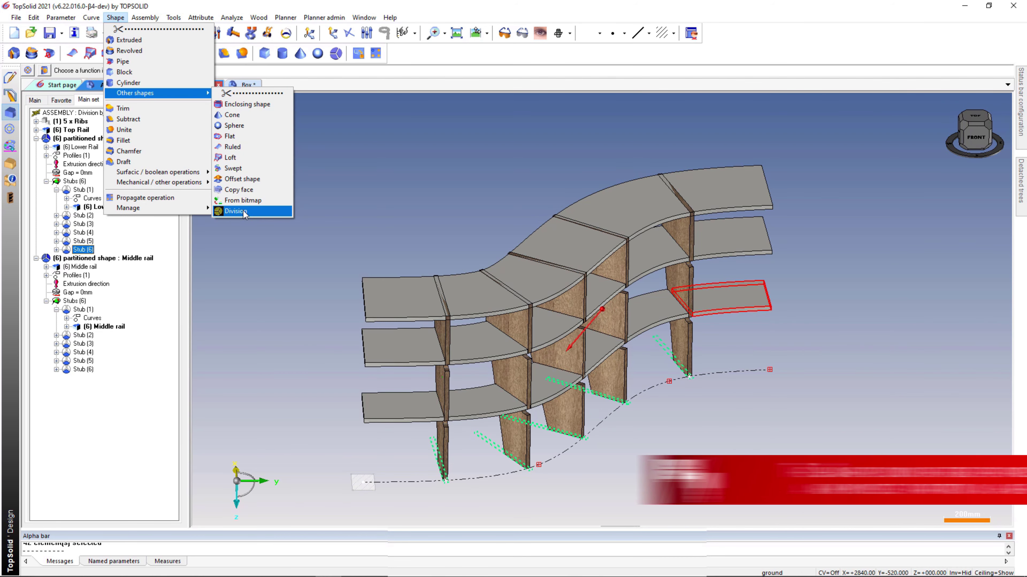
{"action": "left_click", "coordinate": [243, 211]}
{"action": "left_click", "coordinate": [378, 292]}
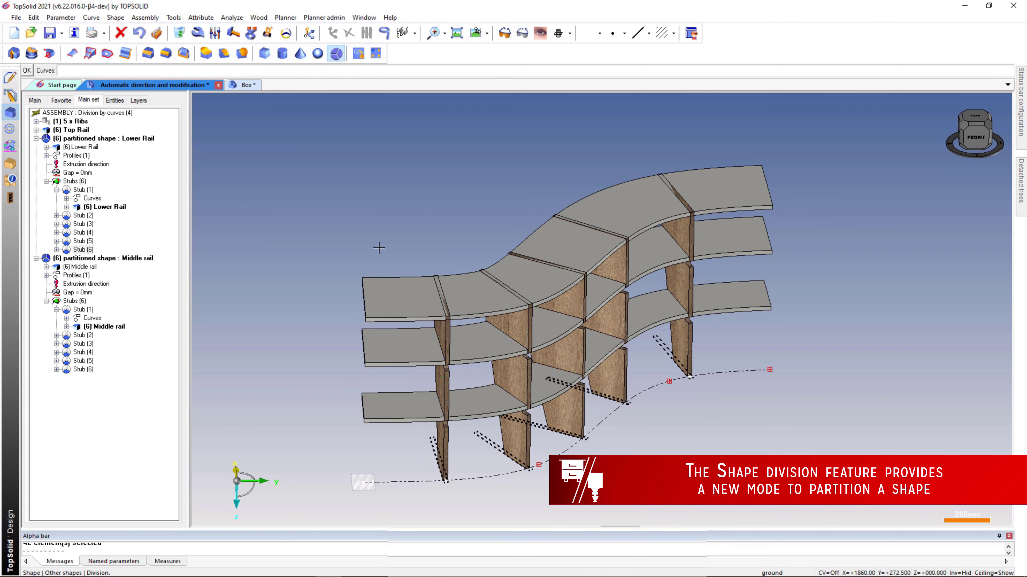
{"action": "key", "text": "Return"}
{"action": "left_click", "coordinate": [248, 74]}
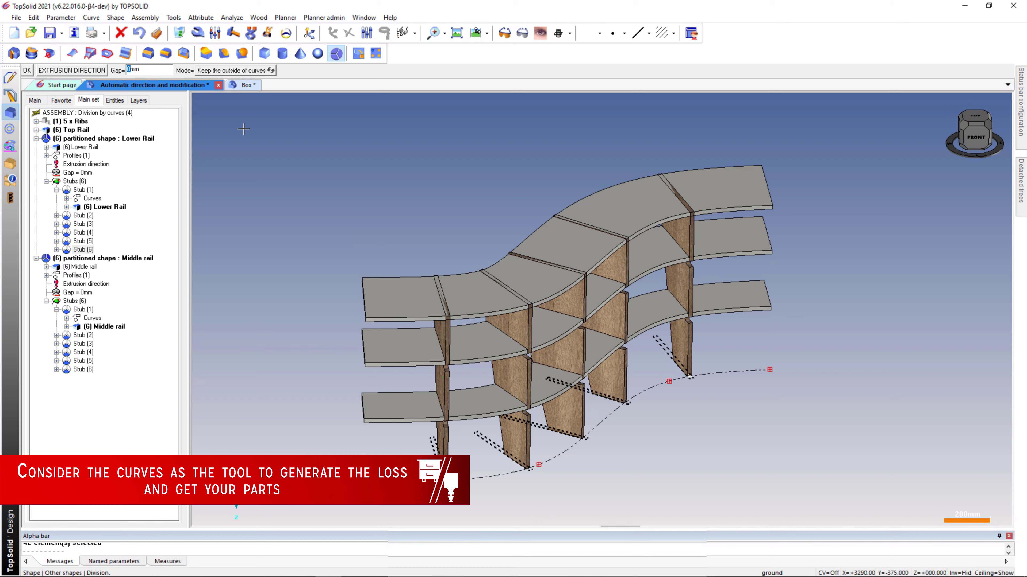
{"action": "key", "text": "Return"}
Step: Expand the partitioned Top Rail's stubs and show its first stub
{"action": "left_click", "coordinate": [134, 131]}
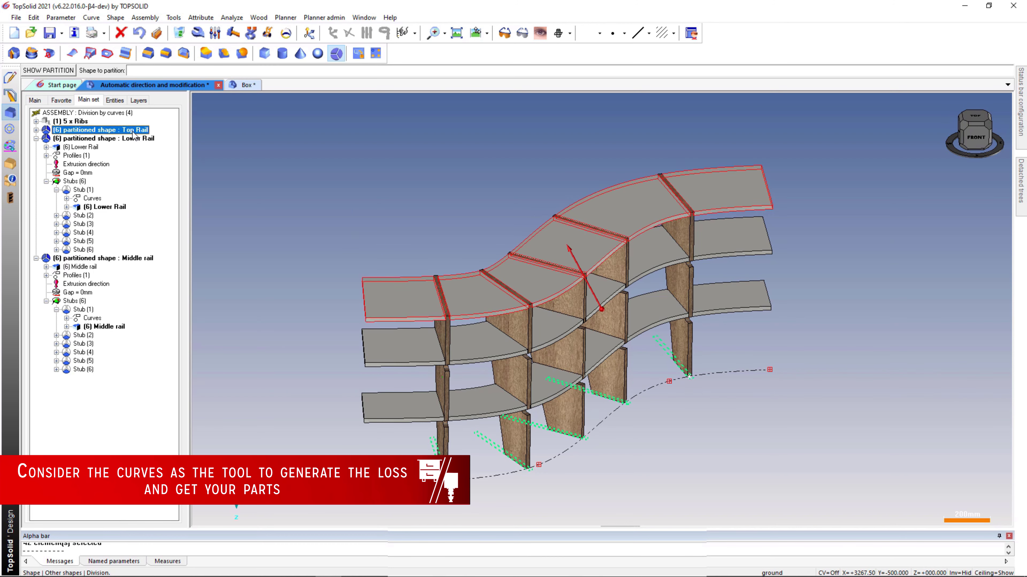
{"action": "double_click", "coordinate": [134, 134]}
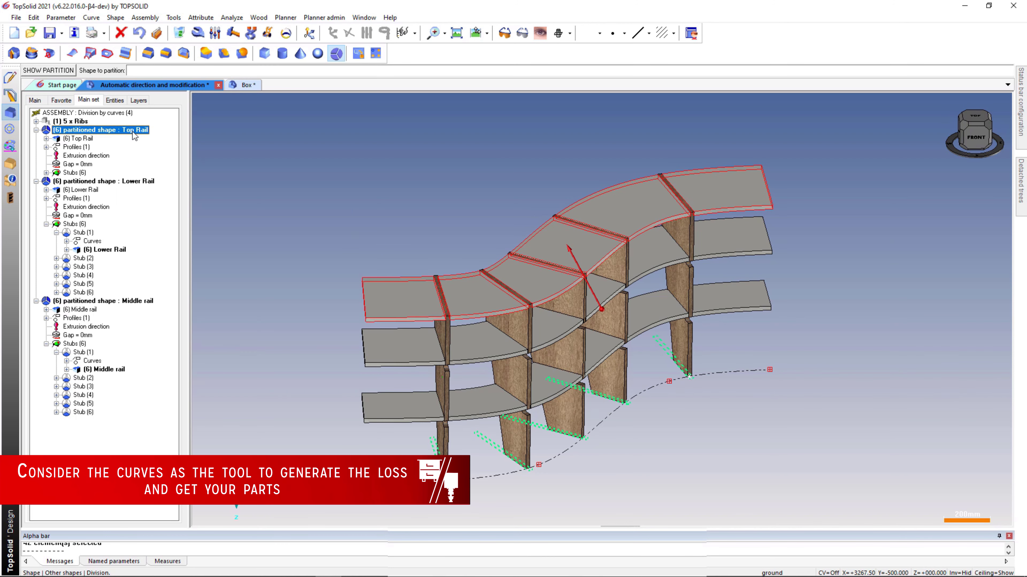
{"action": "double_click", "coordinate": [83, 175]}
{"action": "left_click", "coordinate": [83, 181]}
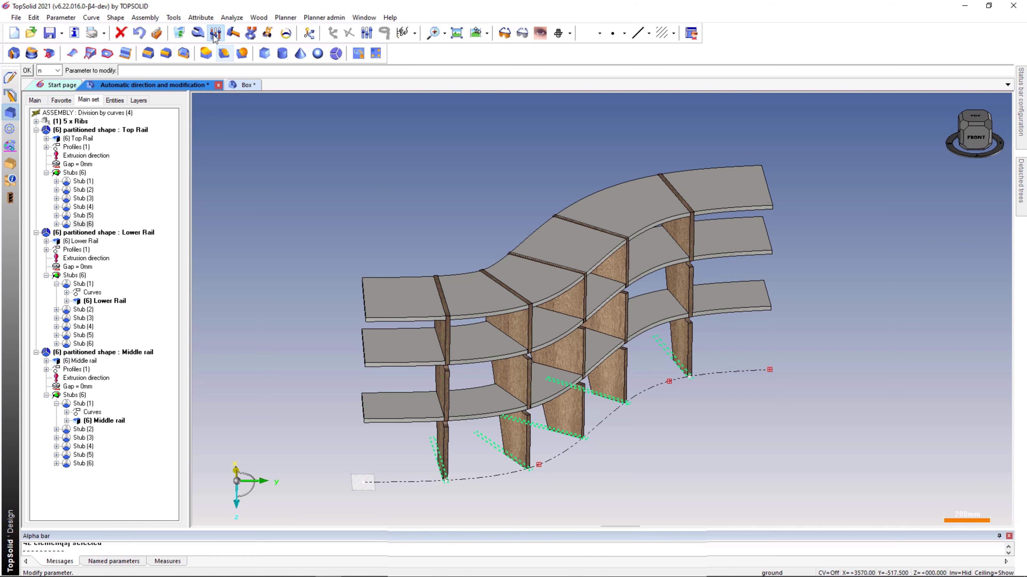
Step: Raise curve count n for eight stubs per rail and move a guide-curve point
{"action": "key", "text": "Return"}
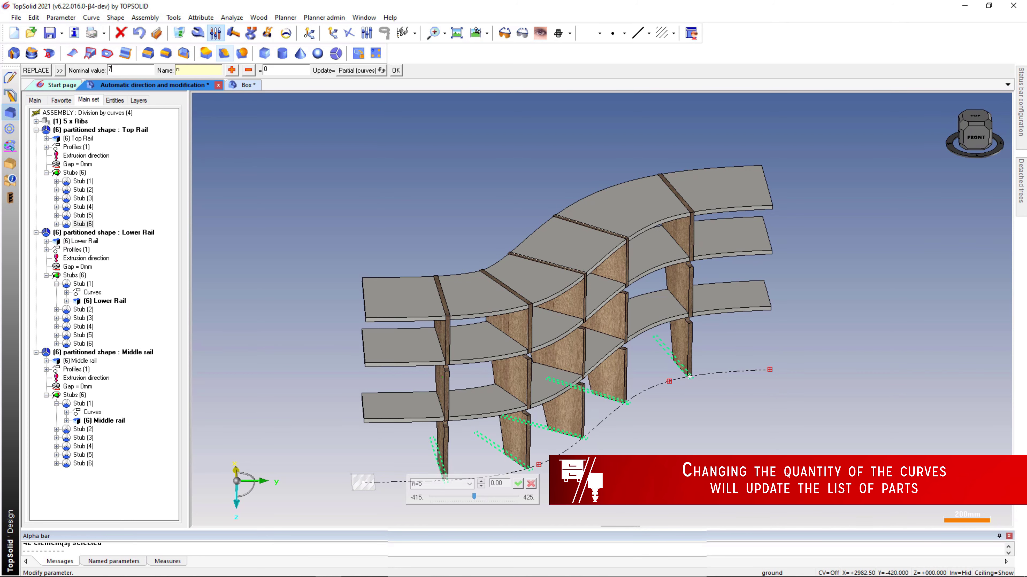
{"action": "key", "text": "Return"}
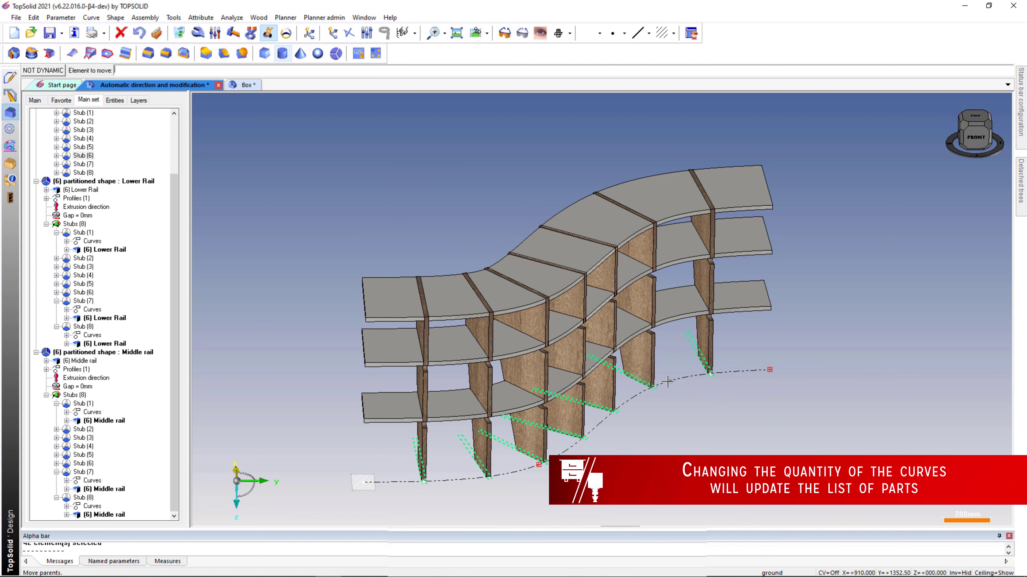
{"action": "left_click", "coordinate": [668, 382]}
{"action": "left_click", "coordinate": [661, 358]}
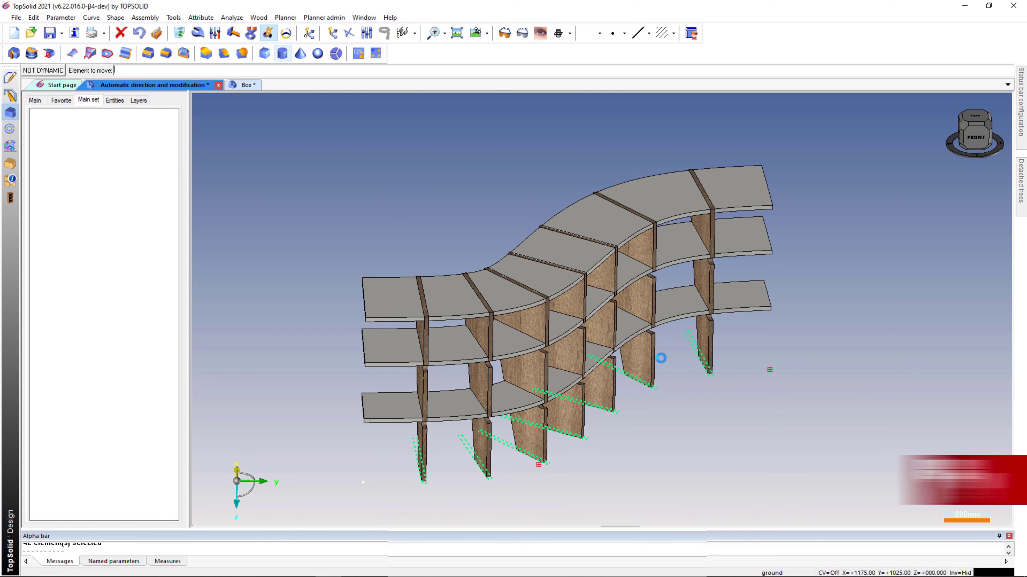
{"action": "left_click", "coordinate": [10, 164]}
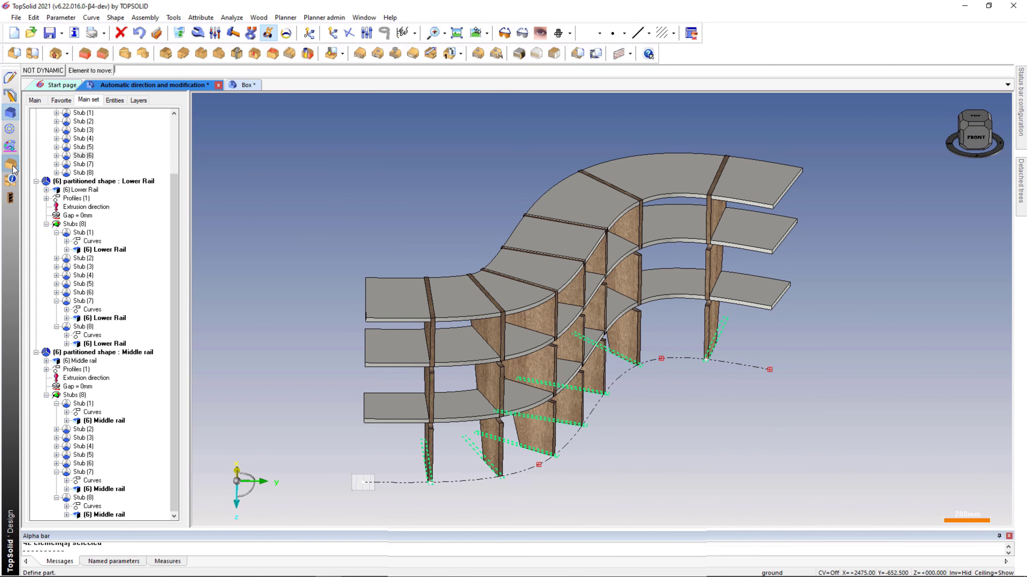
Step: Place Dowels & Cams assembly kits on all 19mm-thick shelf parts
{"action": "left_click", "coordinate": [496, 53]}
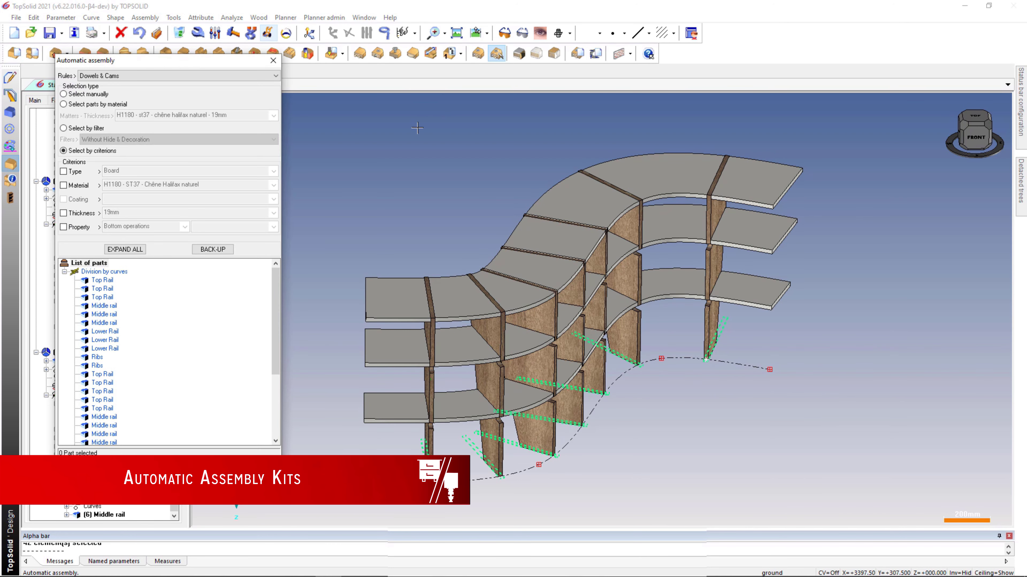
{"action": "left_click", "coordinate": [83, 213]}
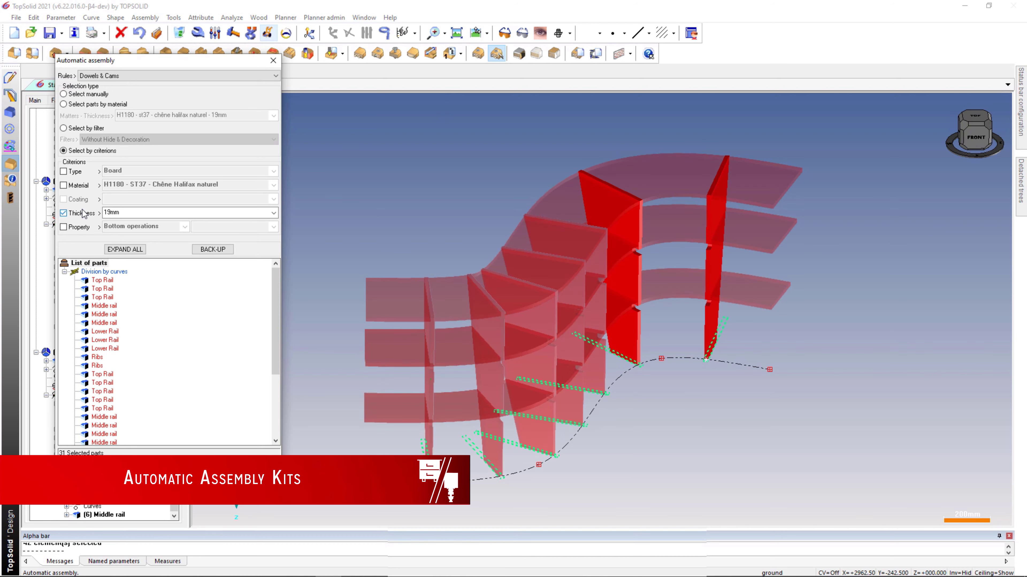
{"action": "left_click", "coordinate": [125, 466]}
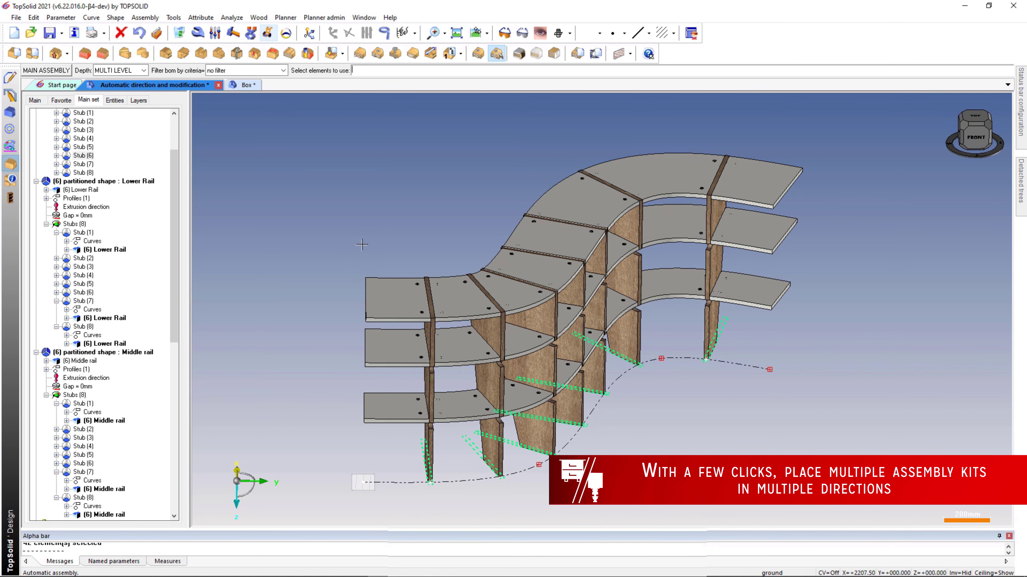
Step: Move a guide-curve point so the kits follow the reshaped shelf
{"action": "key", "text": "Return"}
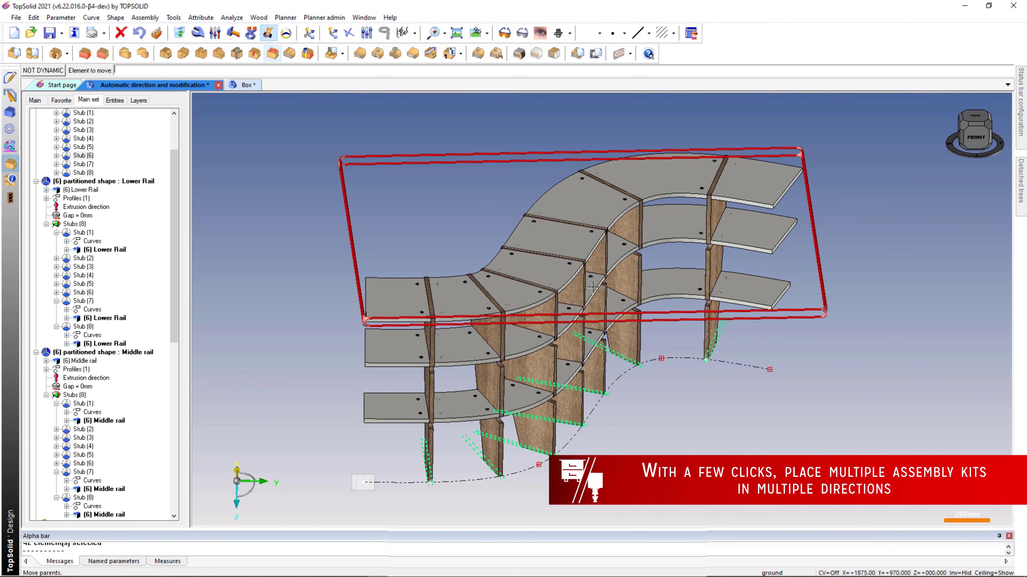
{"action": "left_click", "coordinate": [661, 358]}
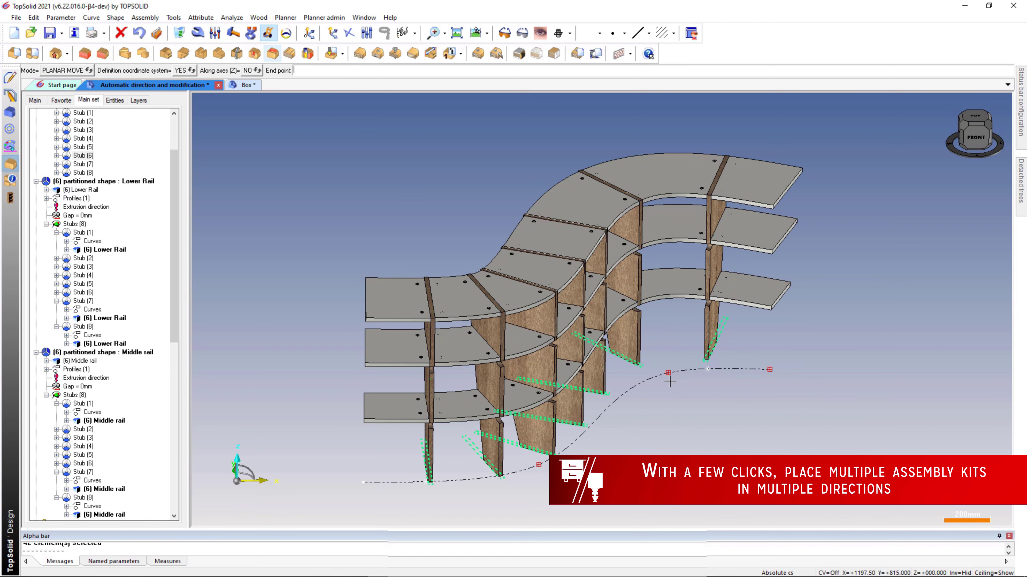
{"action": "left_click", "coordinate": [668, 382]}
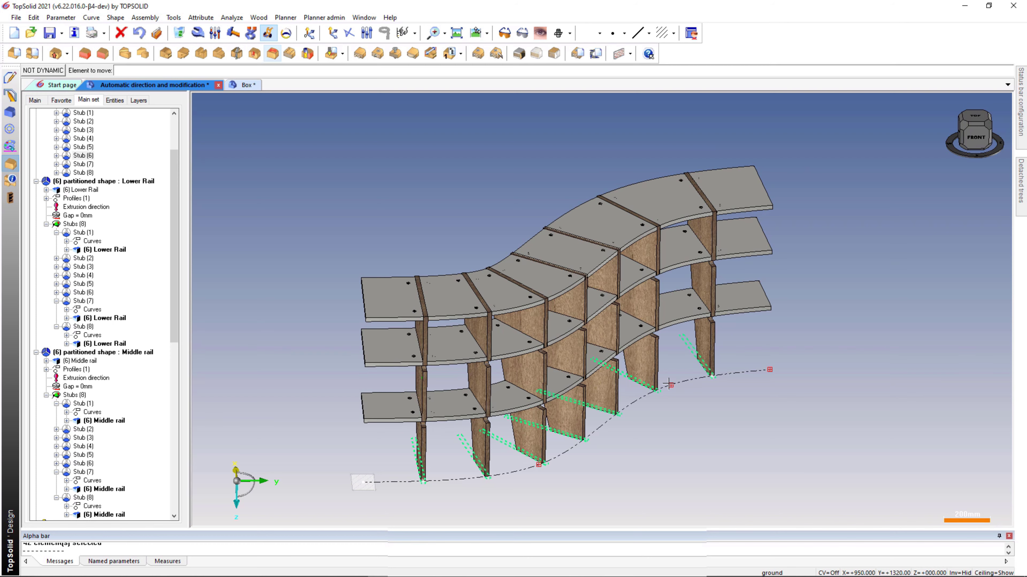
Step: Add Dowel kits to all Board-type parts of the Box cabinet with driving elements enabled
{"action": "left_click", "coordinate": [245, 85]}
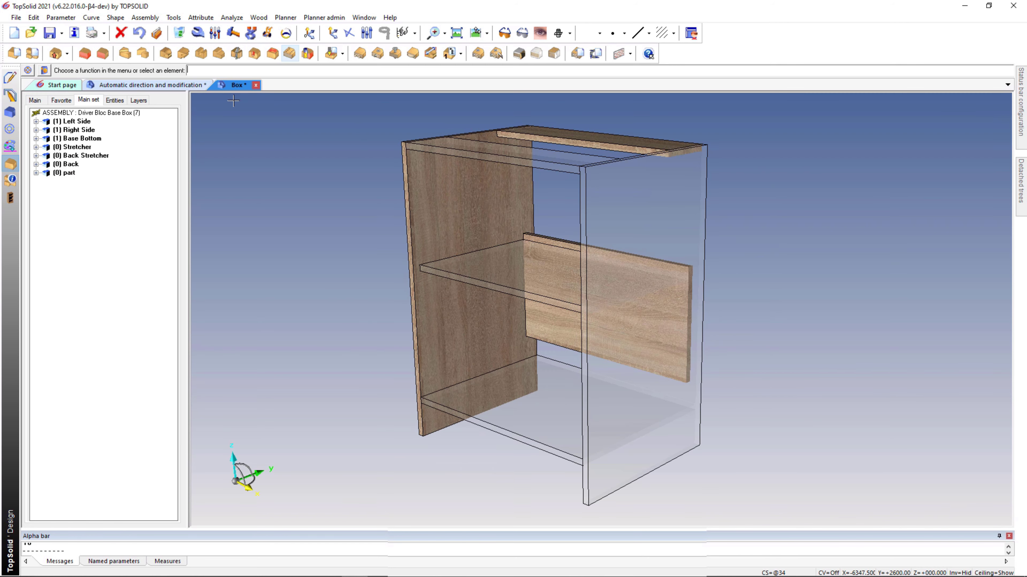
{"action": "left_click", "coordinate": [498, 54]}
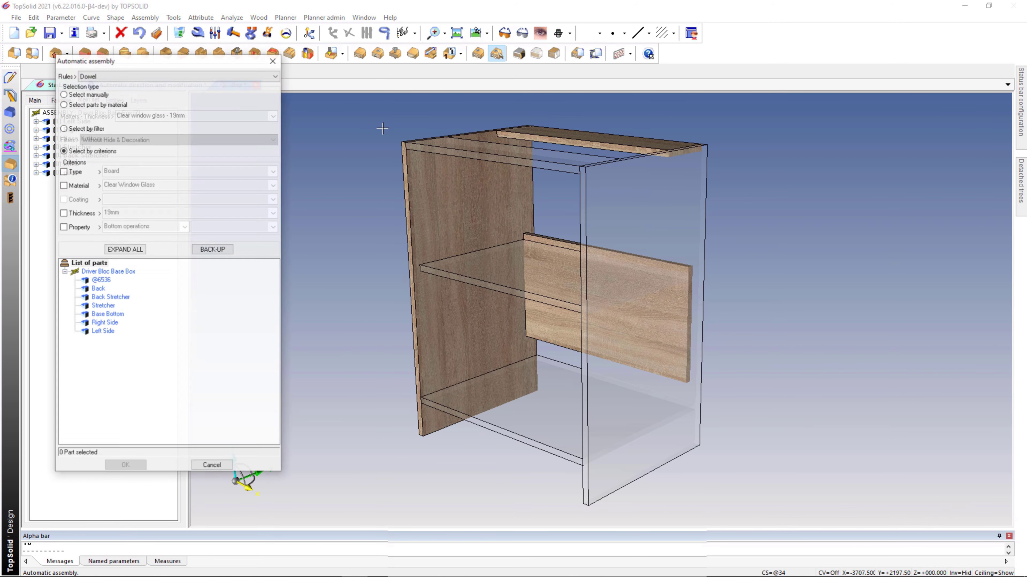
{"action": "left_click", "coordinate": [64, 172]}
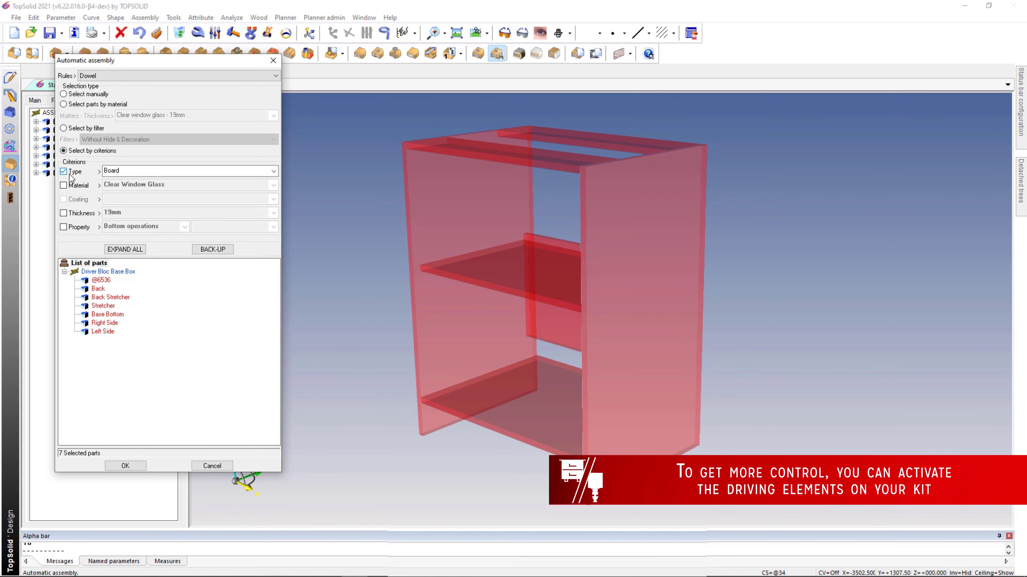
{"action": "left_click", "coordinate": [111, 466]}
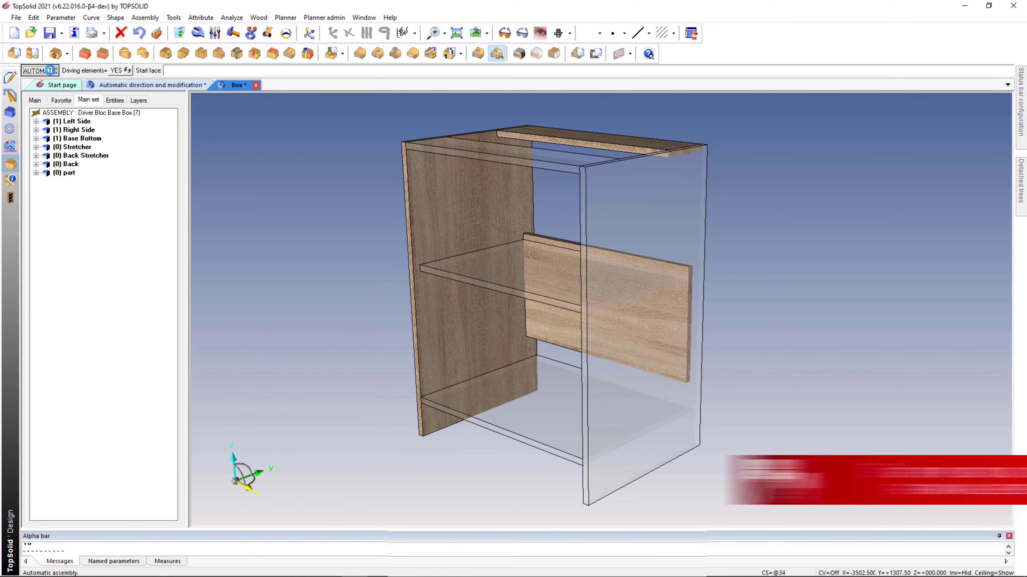
{"action": "left_click", "coordinate": [55, 71]}
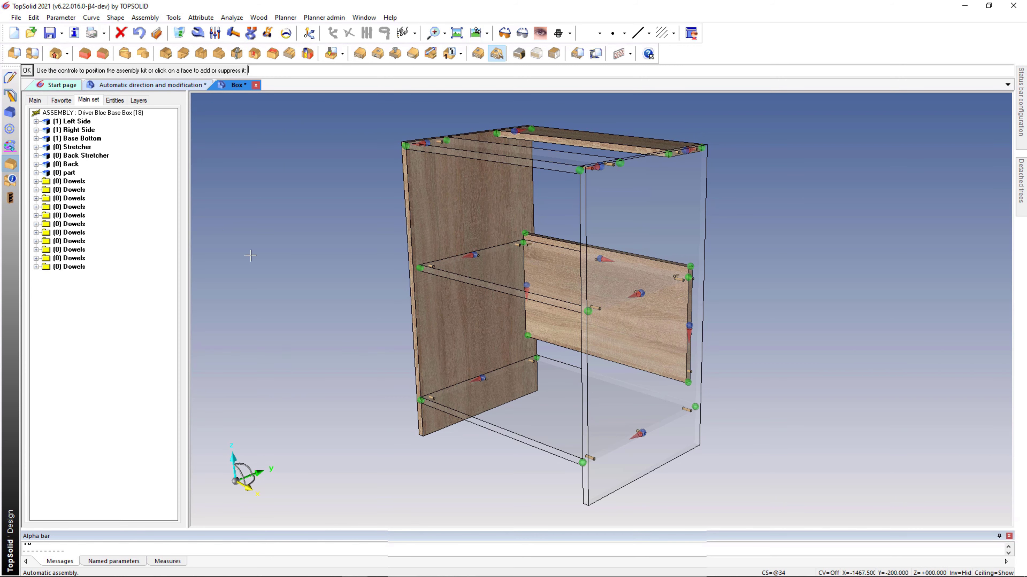
Step: Move the back stretcher joint's end onto the side panel and switch it to Dowels & Screws
{"action": "left_click", "coordinate": [646, 431]}
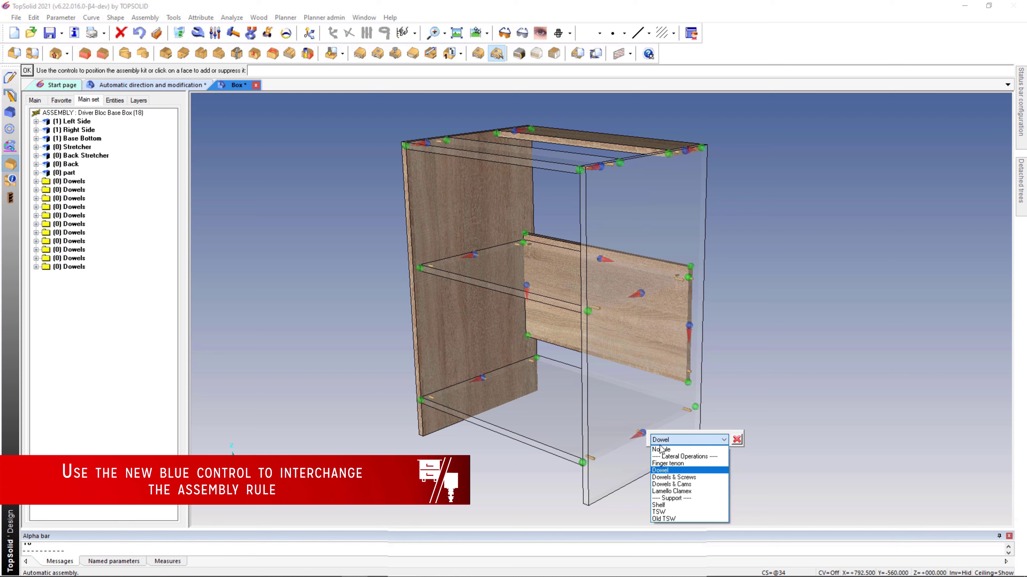
{"action": "left_click", "coordinate": [669, 485]}
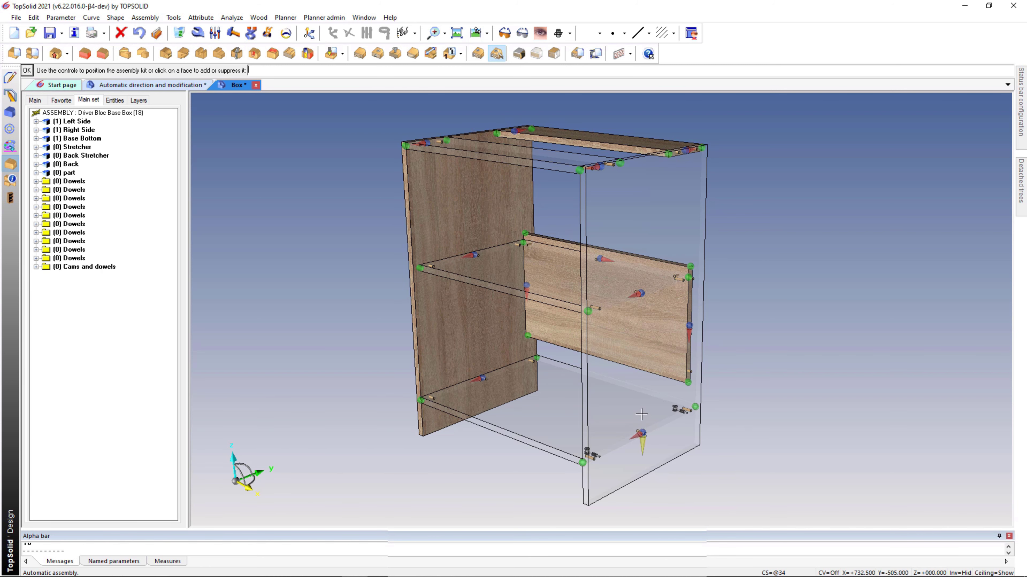
{"action": "left_click", "coordinate": [695, 406]}
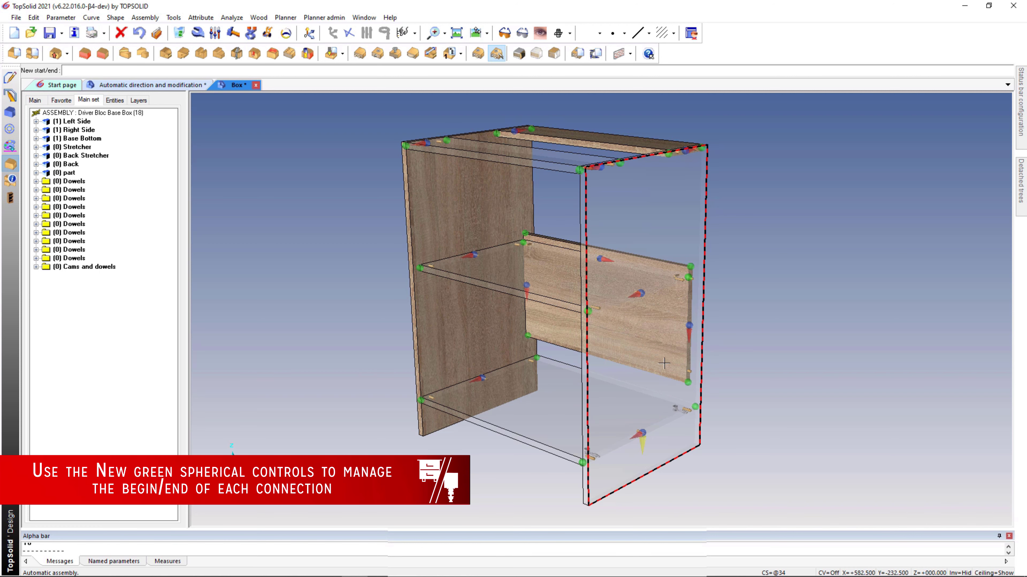
{"action": "left_click", "coordinate": [664, 363]}
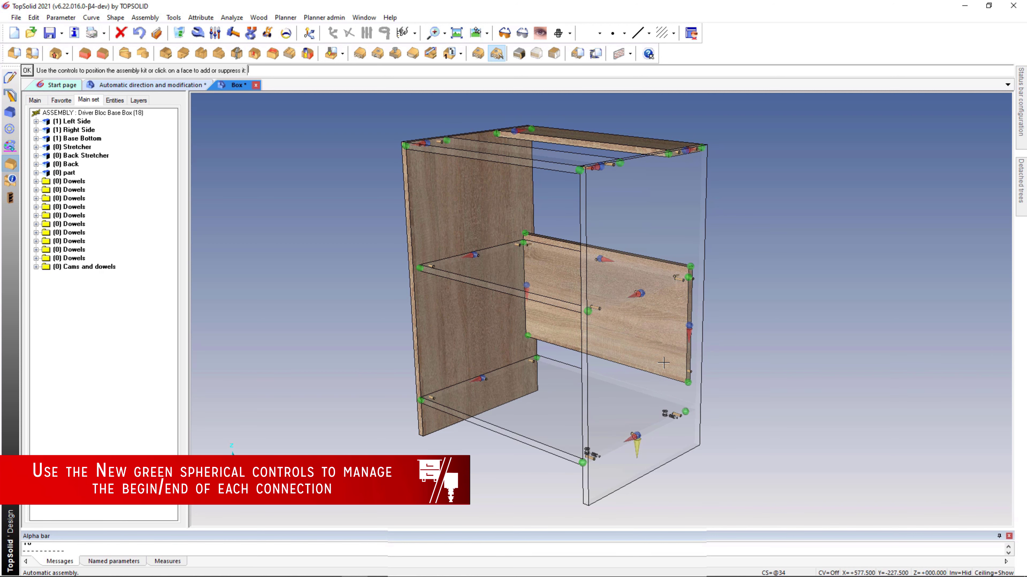
{"action": "left_click", "coordinate": [688, 323]}
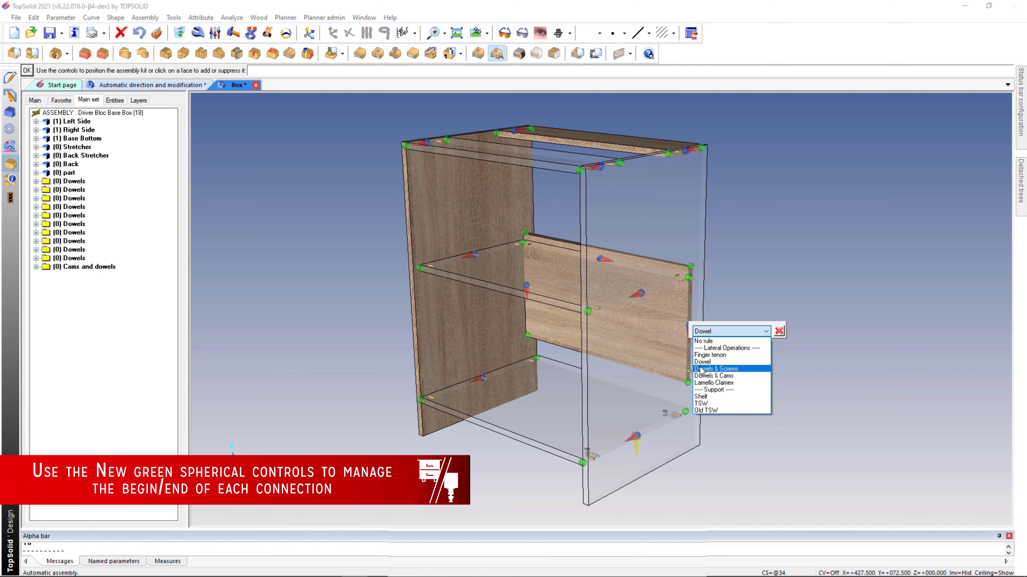
{"action": "left_click", "coordinate": [701, 369]}
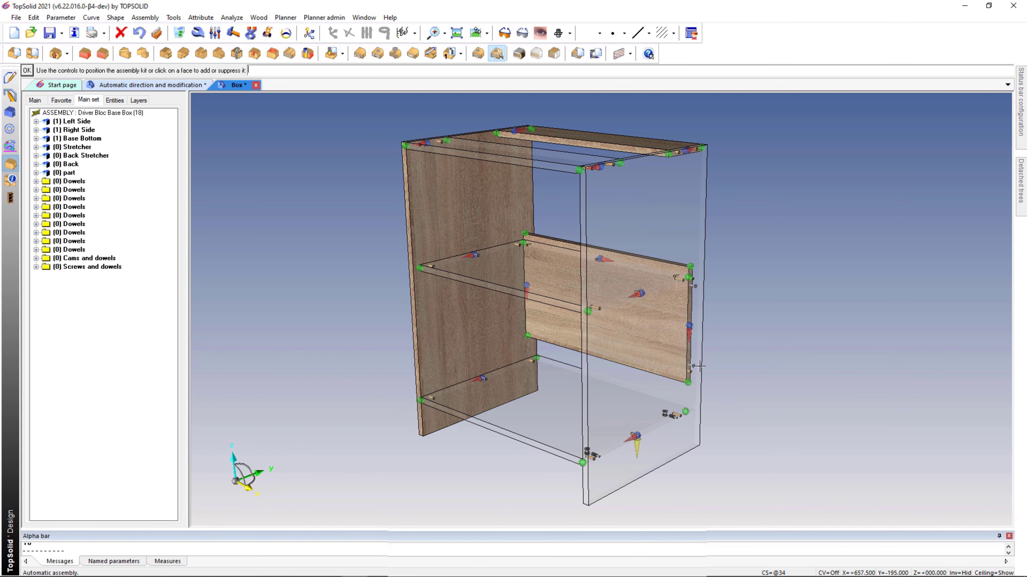
{"action": "key", "text": "Return"}
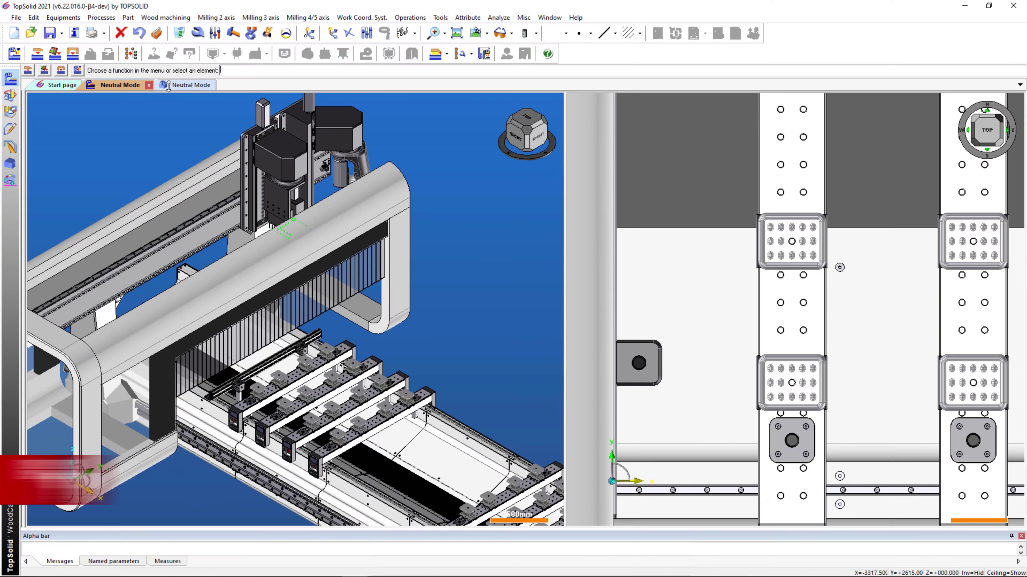
Step: Switch the machine to Neutral mode and position the engraved board on the table
{"action": "left_click", "coordinate": [156, 37]}
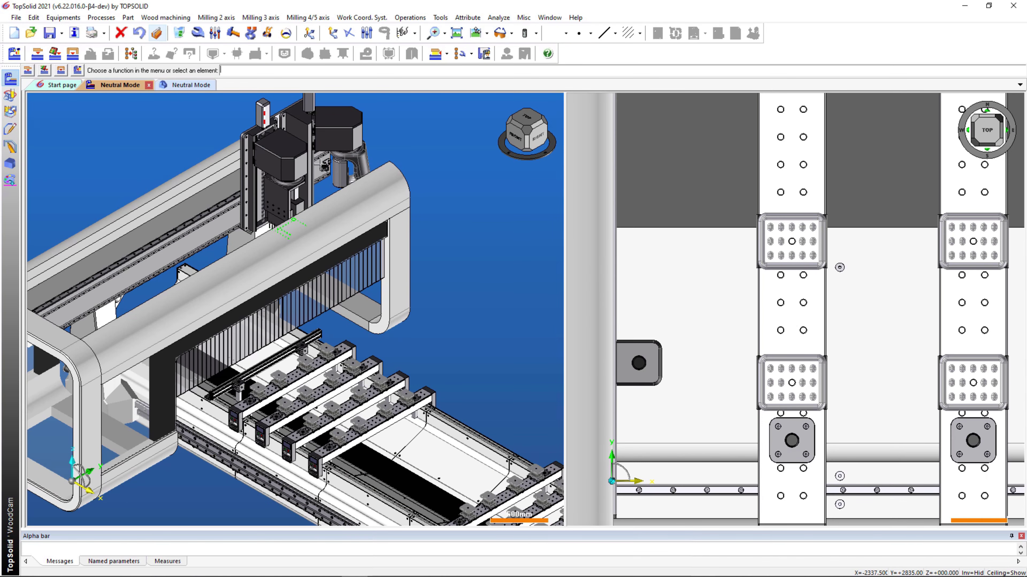
{"action": "right_click", "coordinate": [421, 183]}
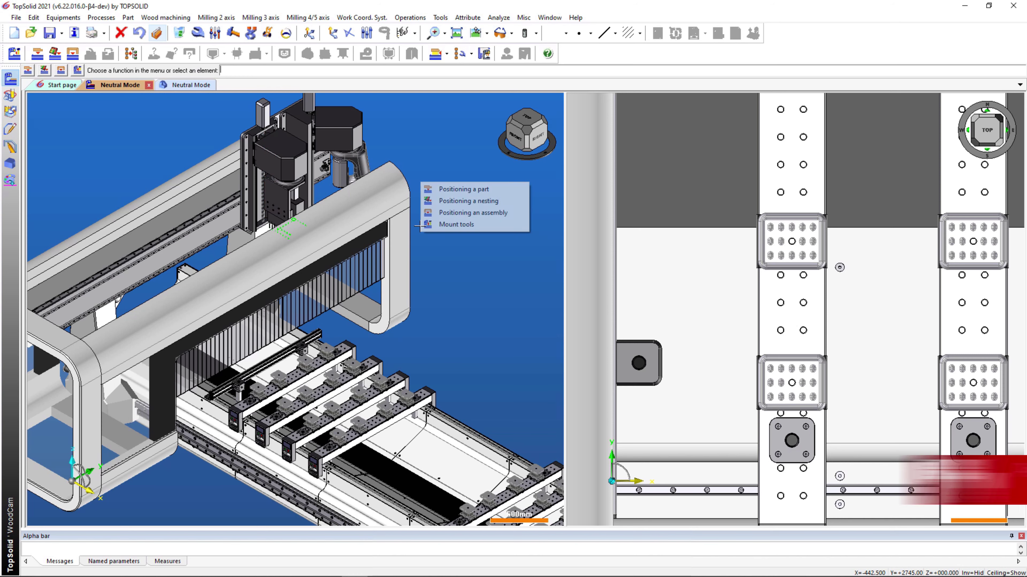
{"action": "left_click", "coordinate": [459, 189]}
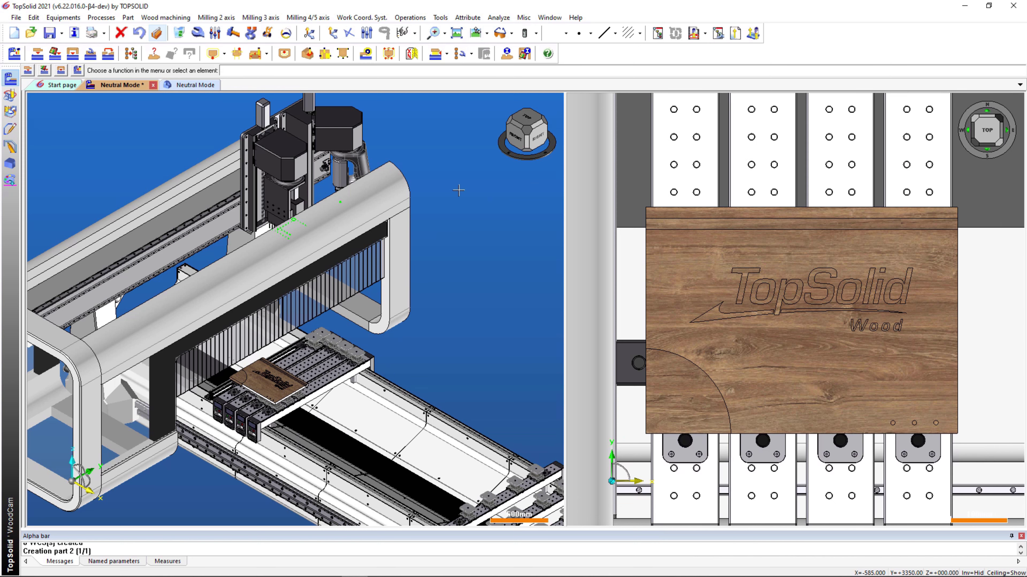
Step: Review and confirm the machine's mounted tool units
{"action": "right_click", "coordinate": [459, 191]}
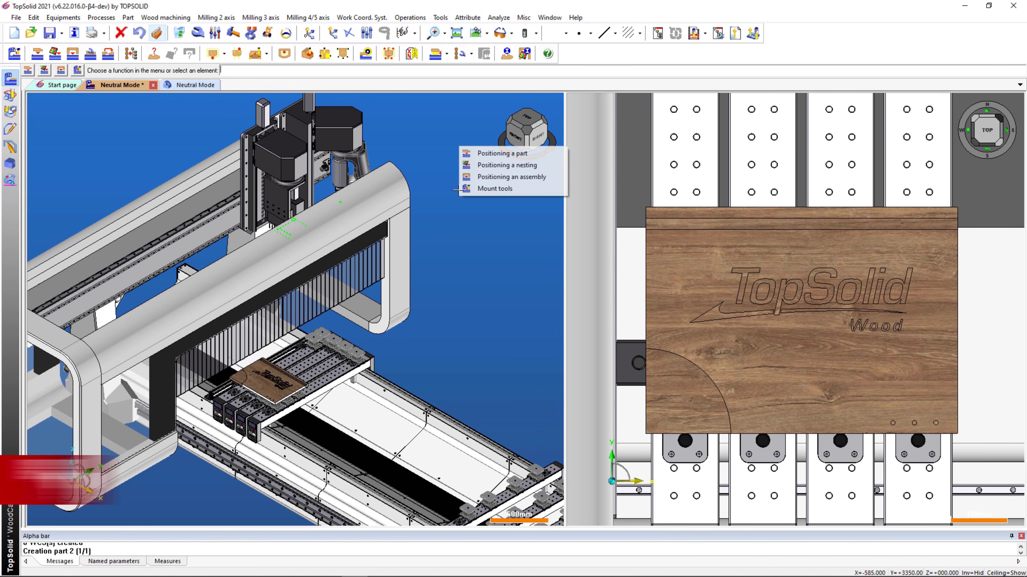
{"action": "left_click", "coordinate": [473, 190]}
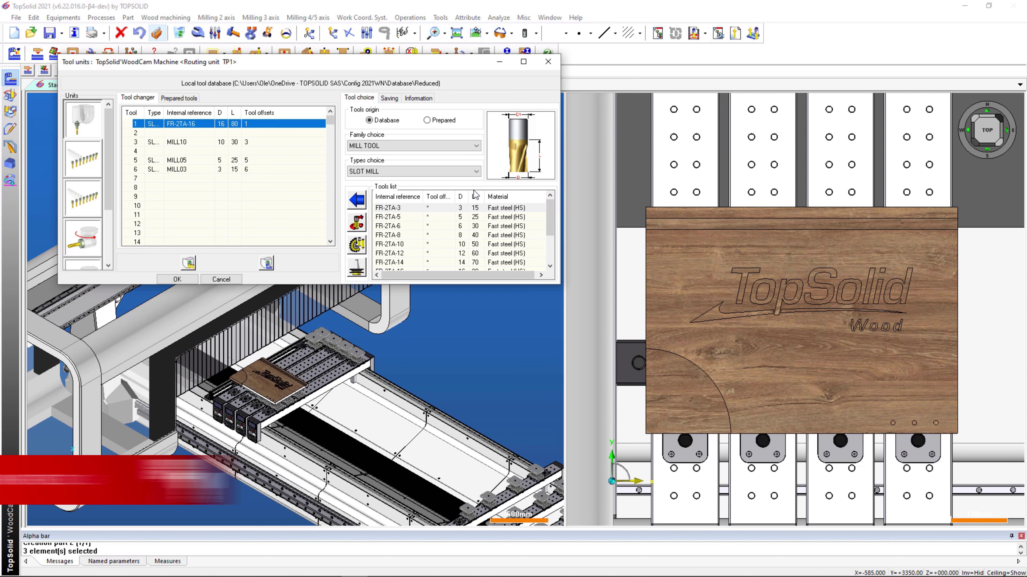
{"action": "left_click", "coordinate": [177, 280]}
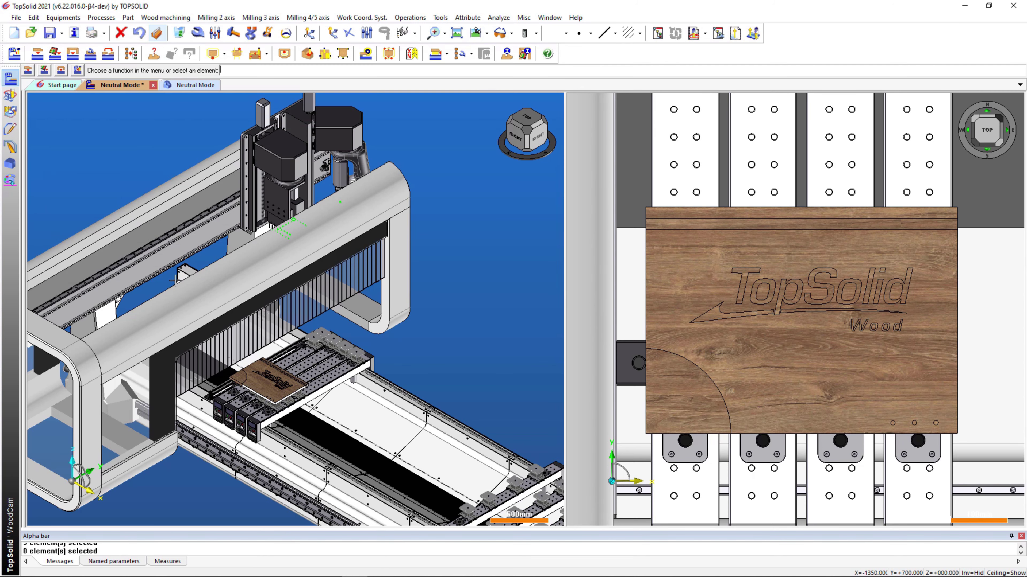
{"action": "right_click", "coordinate": [444, 241]}
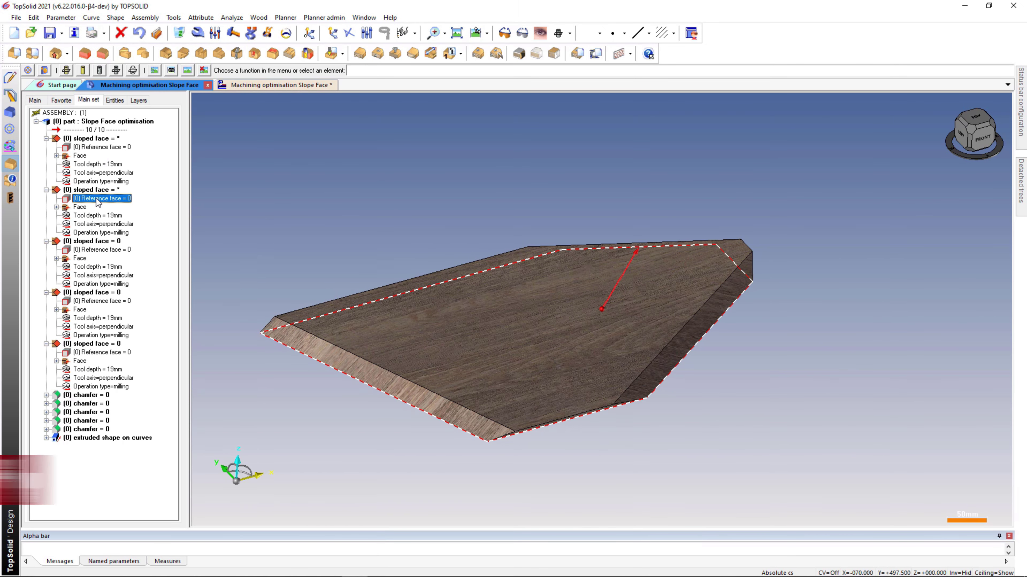
Step: Run operations analysis on the slope-face part and machine it on first positioning
{"action": "left_click", "coordinate": [243, 88]}
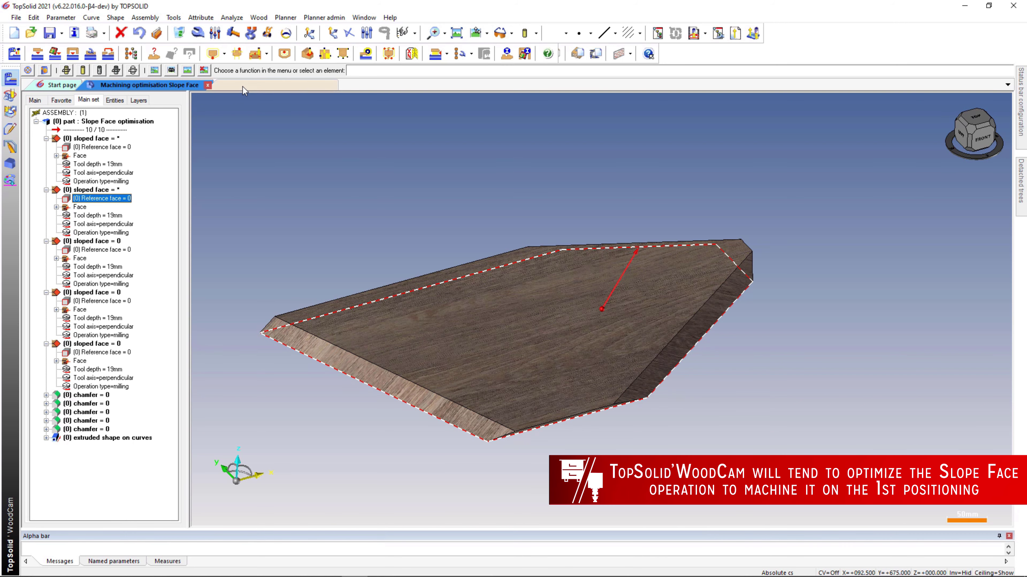
{"action": "left_click", "coordinate": [155, 54]}
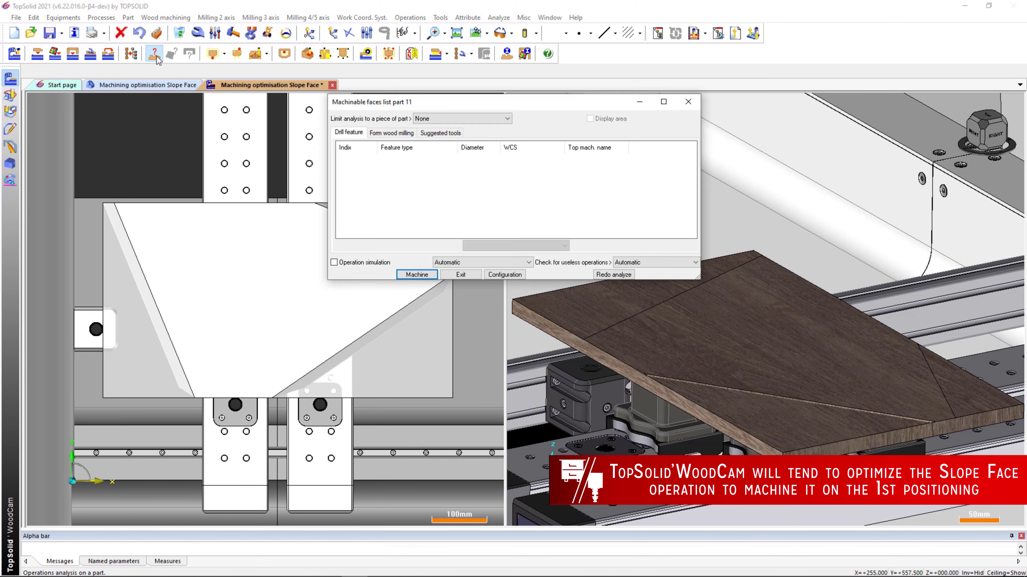
{"action": "left_click", "coordinate": [404, 273]}
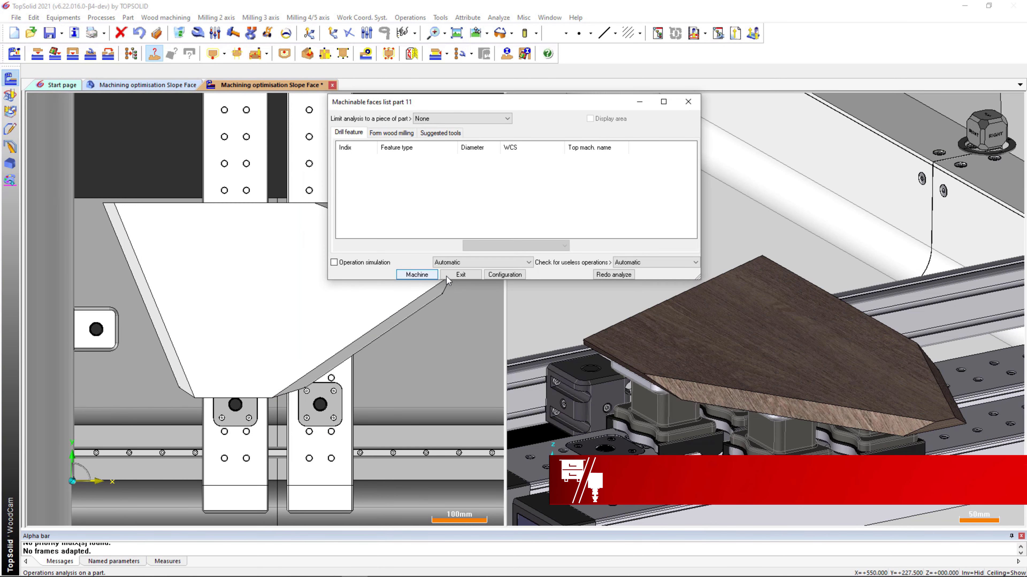
{"action": "left_click", "coordinate": [447, 275]}
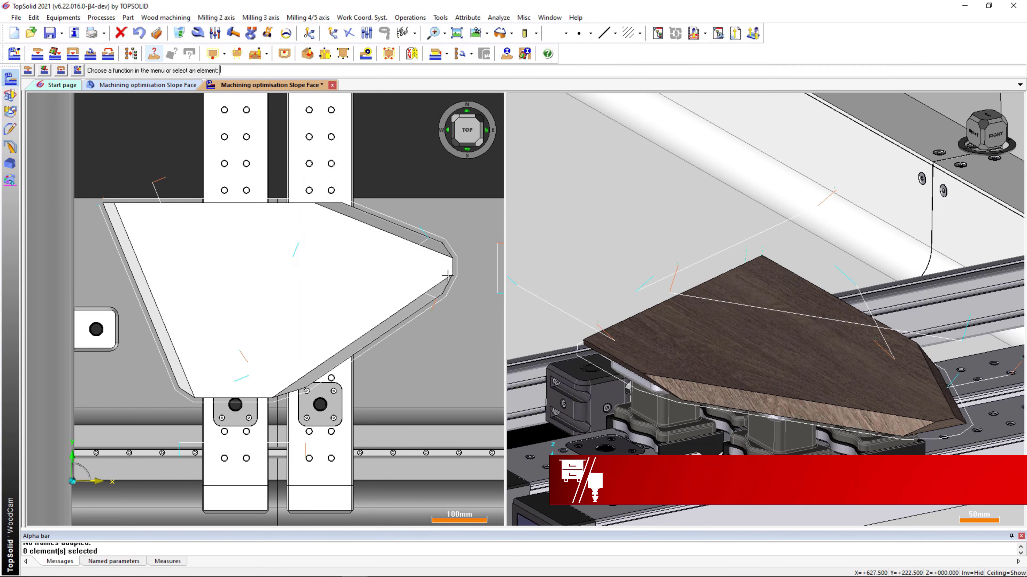
Step: Simulate the last machining, then exit the simulation
{"action": "left_click", "coordinate": [705, 33]}
{"action": "left_click", "coordinate": [704, 54]}
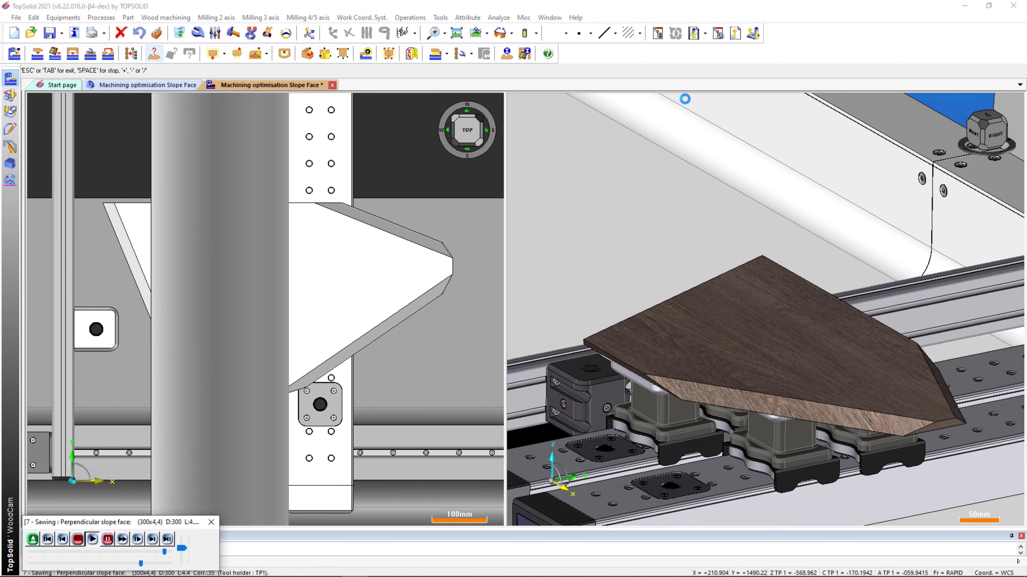
{"action": "key", "text": "Escape"}
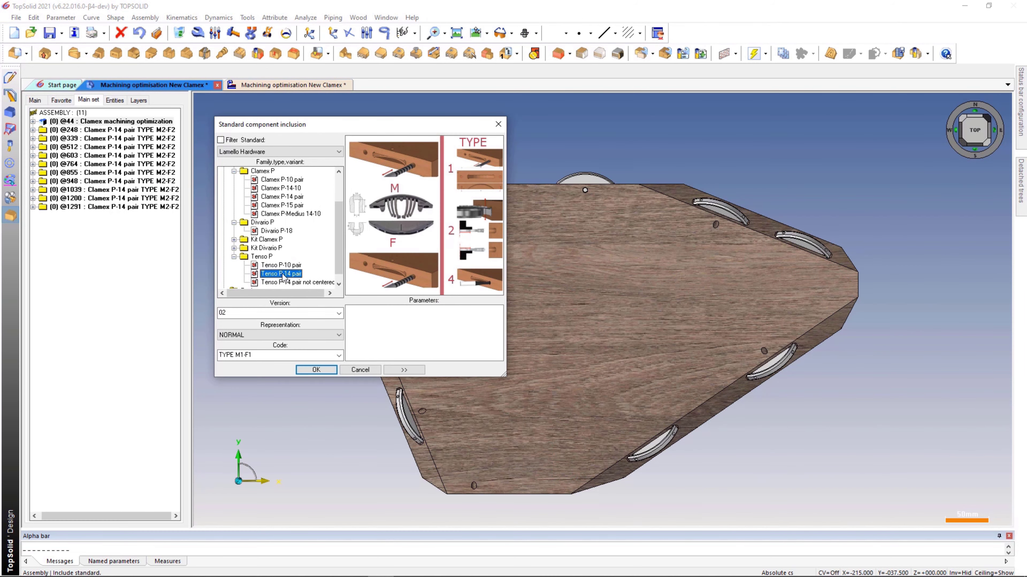
Step: Preview Clamex P-15 and P-10 connectors, keep Version 02 and code TYPE M1-F1, then cancel
{"action": "left_click", "coordinate": [274, 214]}
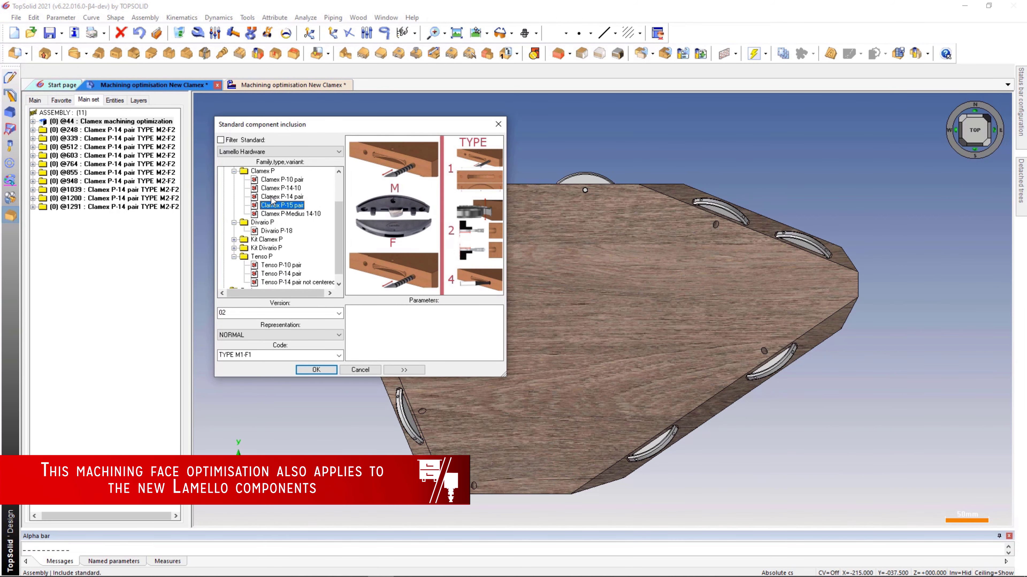
{"action": "left_click", "coordinate": [274, 196]}
{"action": "left_click", "coordinate": [274, 188]}
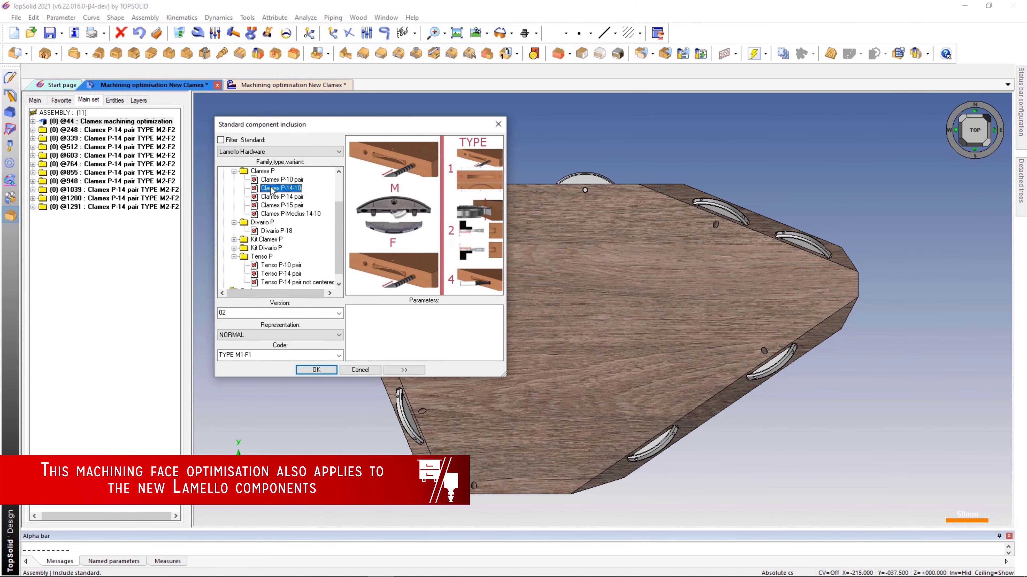
{"action": "left_click", "coordinate": [228, 316]}
{"action": "left_click", "coordinate": [227, 341]}
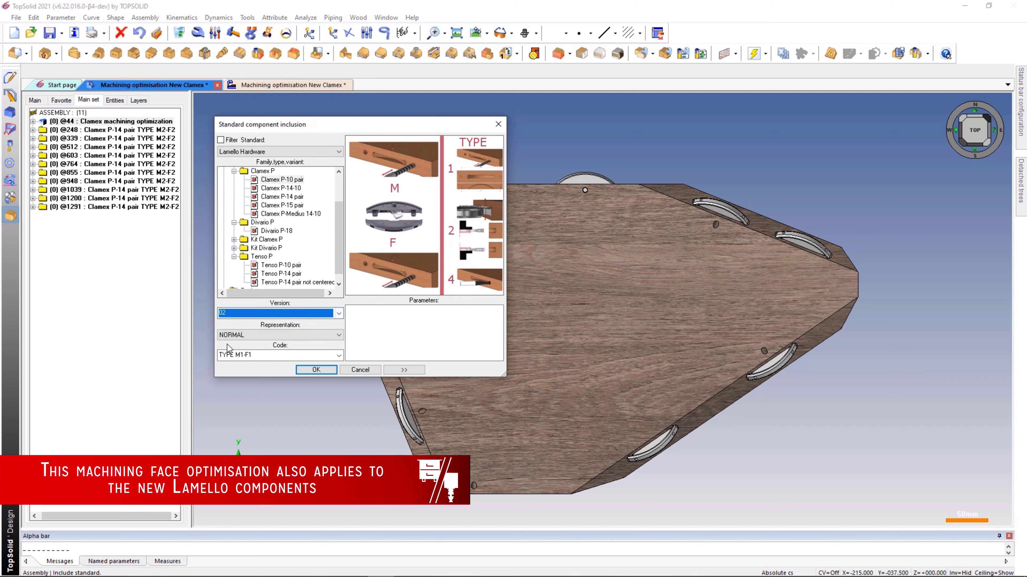
{"action": "left_click", "coordinate": [237, 356]}
{"action": "left_click", "coordinate": [237, 366]}
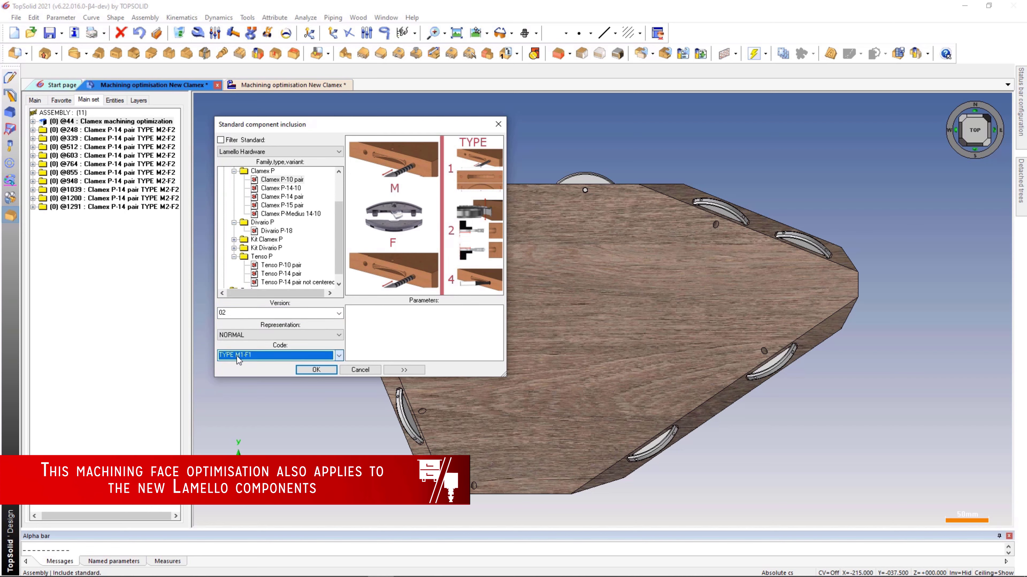
{"action": "left_click", "coordinate": [359, 370]}
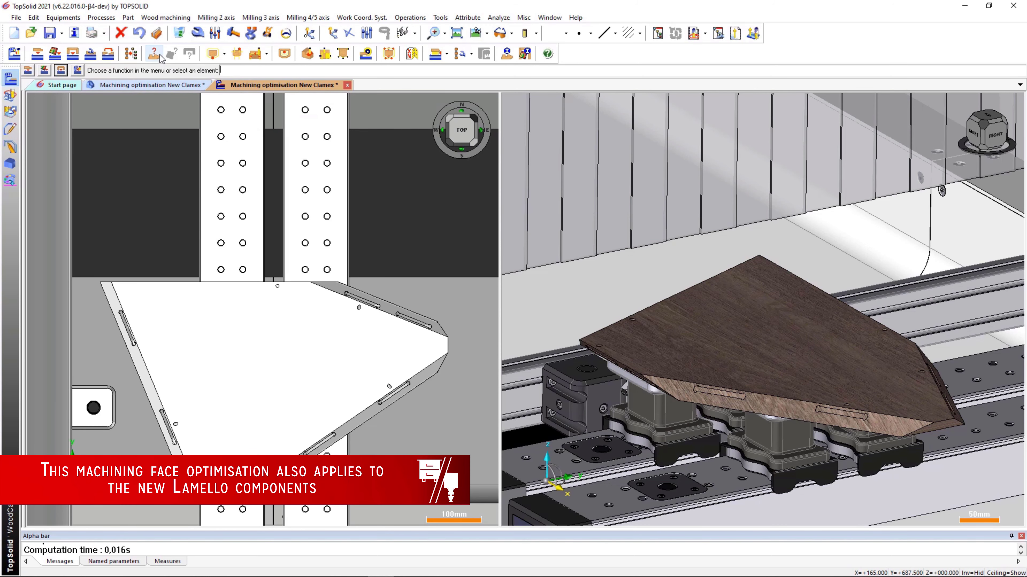
Step: Select Clamex faces #16, #11 and #10 in the operations analysis and machine them
{"action": "left_click", "coordinate": [159, 56]}
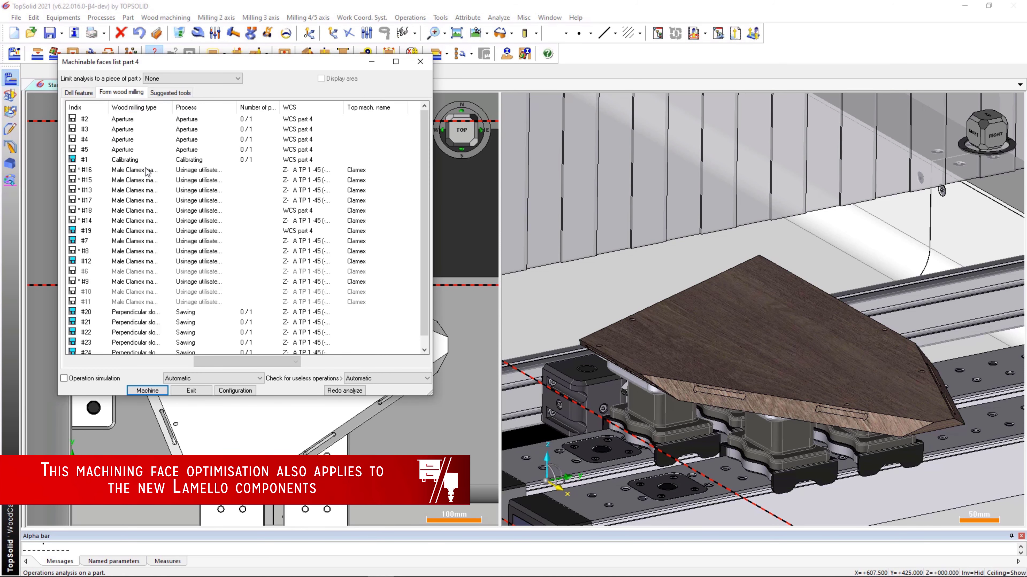
{"action": "left_click", "coordinate": [173, 170]}
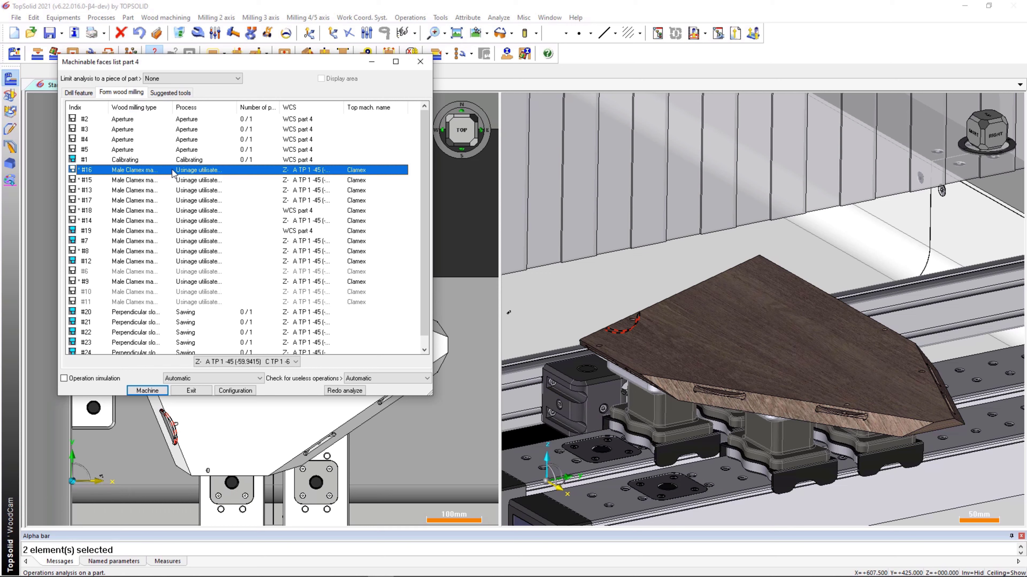
{"action": "left_click", "coordinate": [163, 306], "text": "shift"}
{"action": "left_click", "coordinate": [174, 292]}
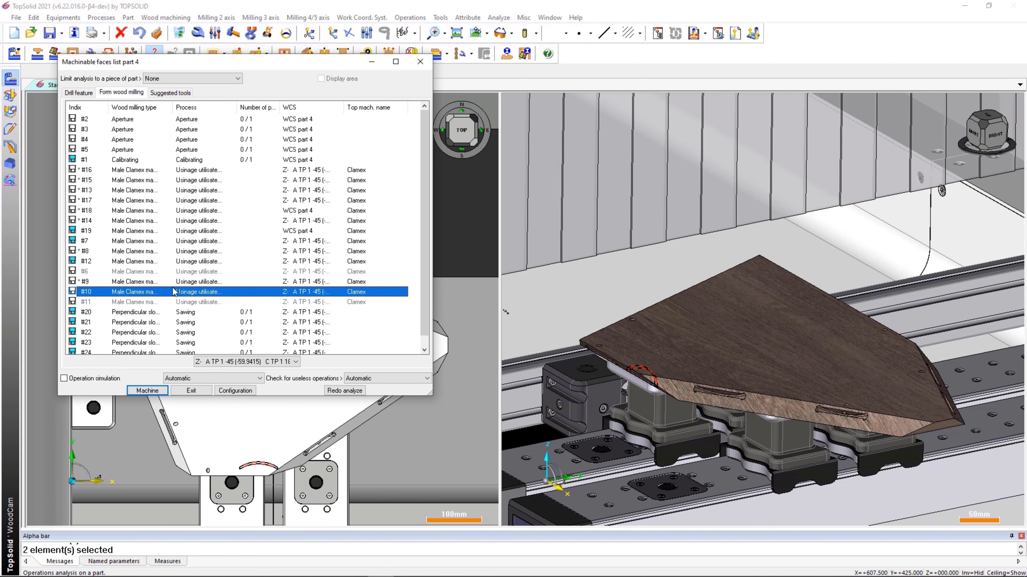
{"action": "left_click", "coordinate": [160, 390]}
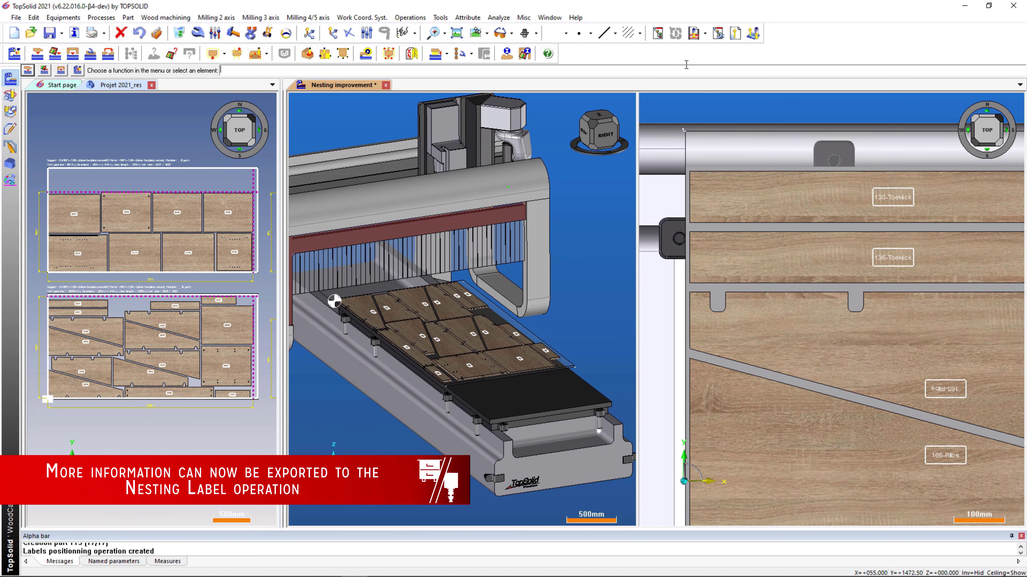
Step: Open Labels positioning from the Operations manager and scroll its positions table sideways
{"action": "left_click", "coordinate": [659, 37]}
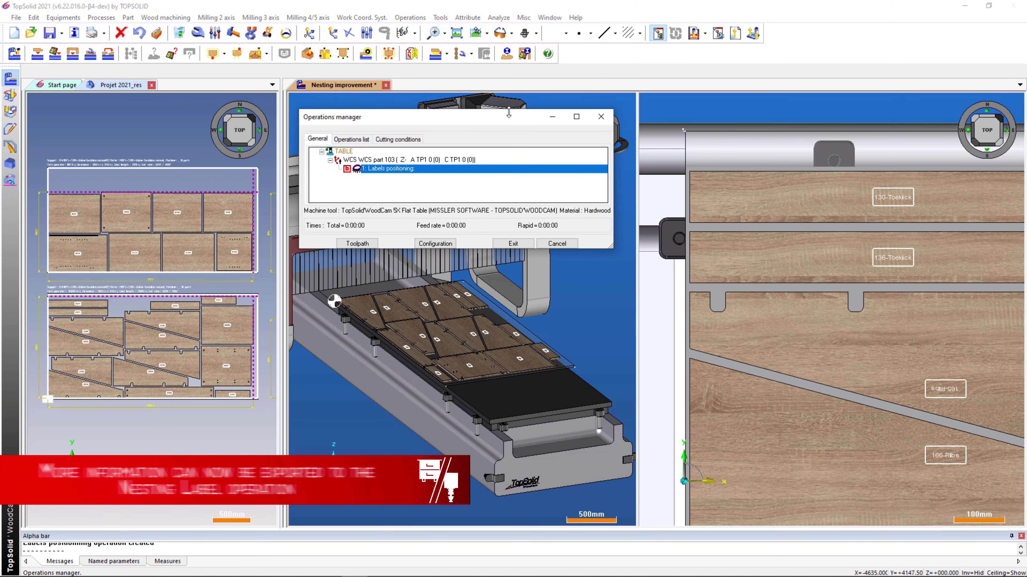
{"action": "double_click", "coordinate": [411, 169]}
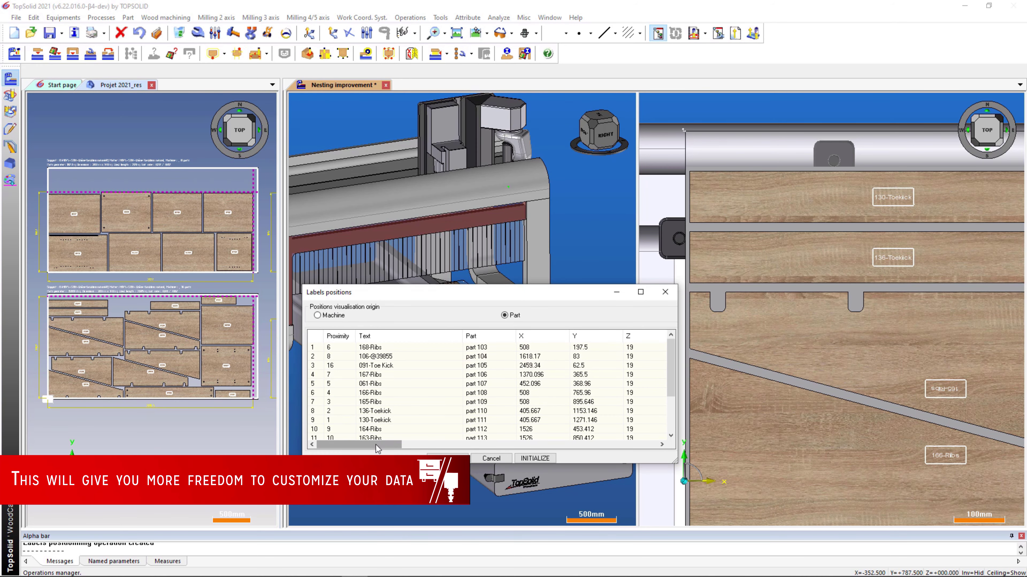
{"action": "left_click_drag", "start_coordinate": [376, 445], "coordinate": [650, 444]}
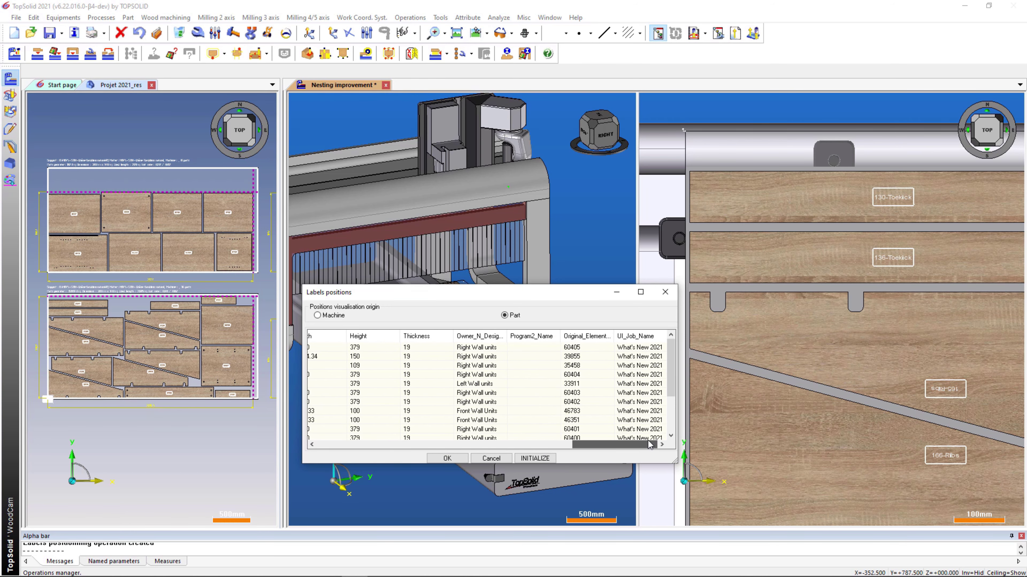